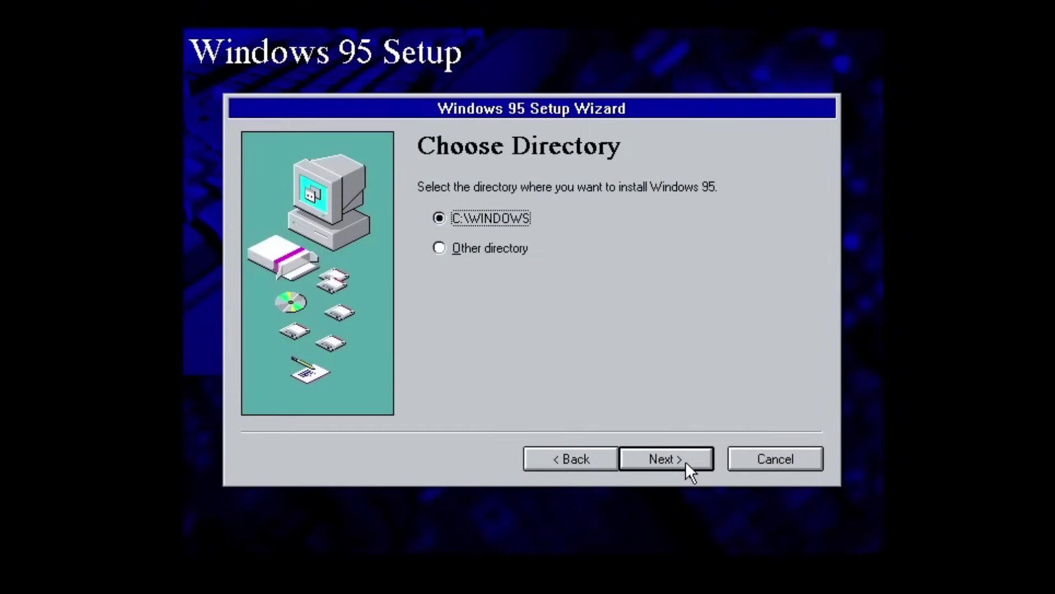
Accept the default directory and keep the Typical setup type to reach the key page.
left_click(685, 461)
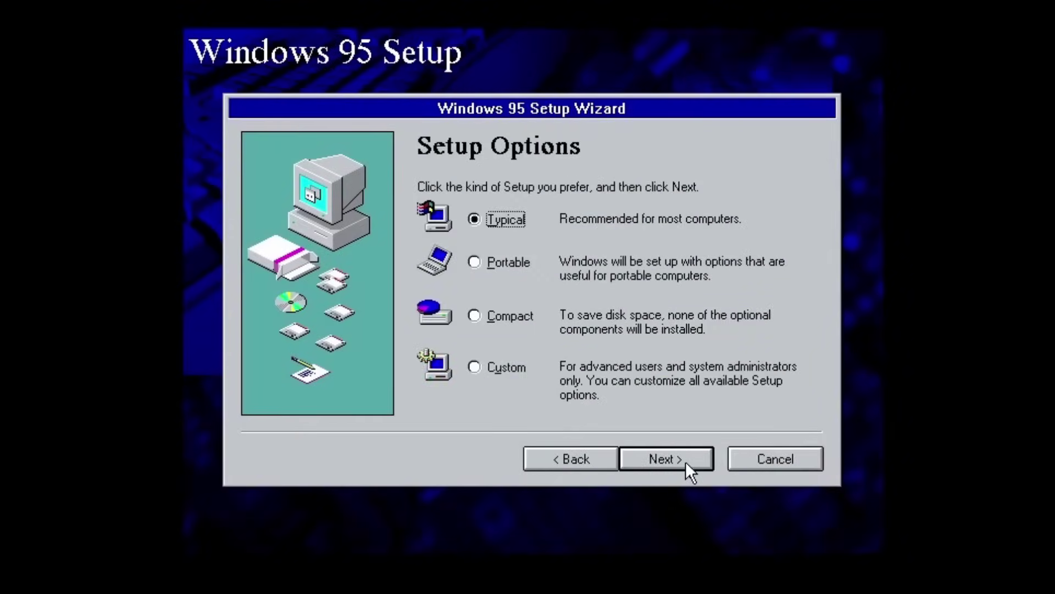
left_click(685, 461)
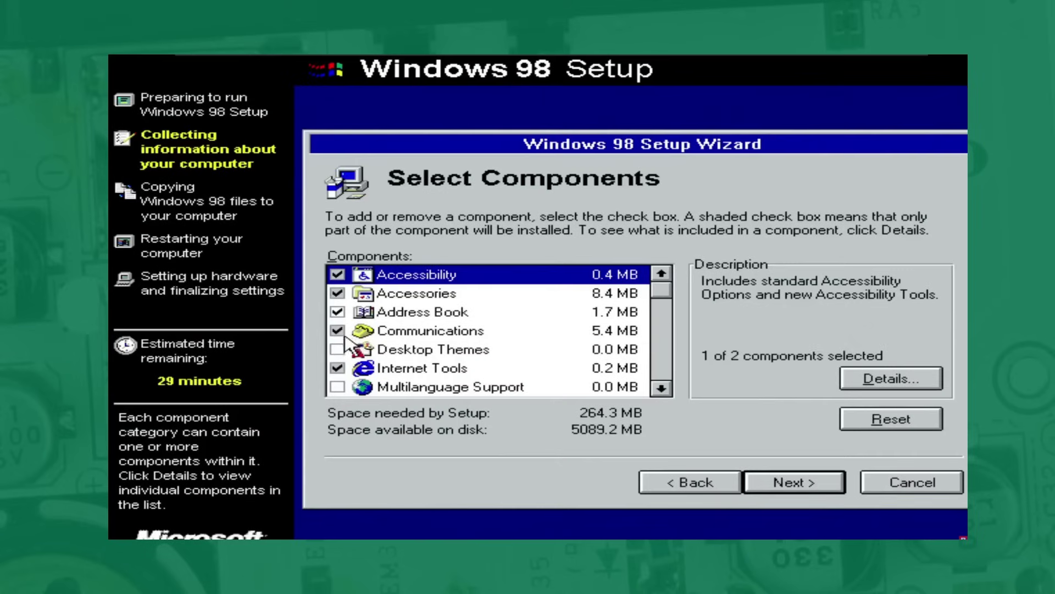
Add Desktop Themes, Multilanguage Support and Web TV for Windows to the Windows 98 components.
left_click(340, 351)
left_click(338, 388)
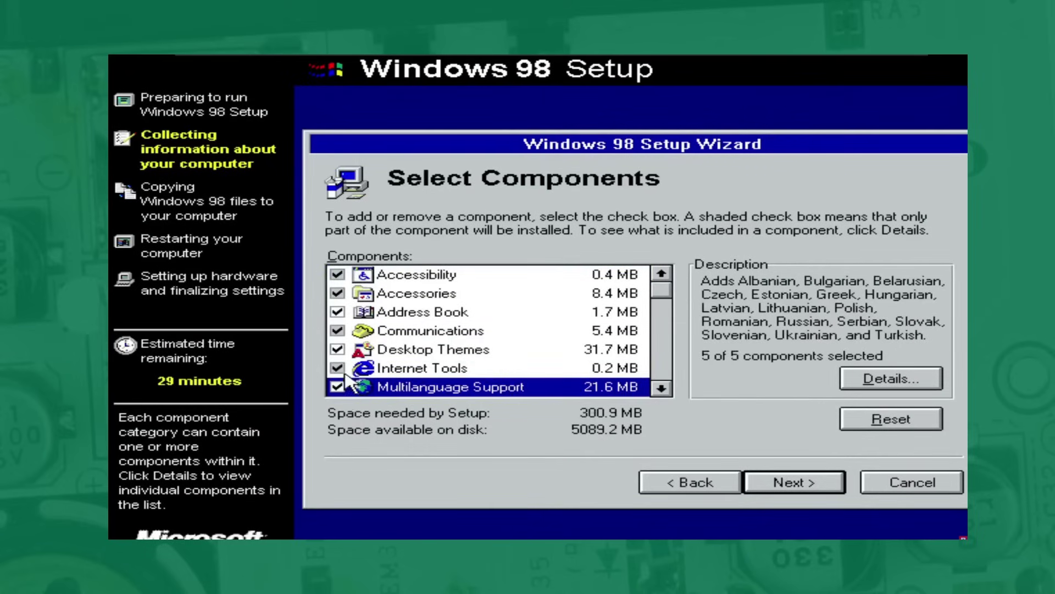
left_click_drag(661, 291, 661, 355)
left_click(594, 368)
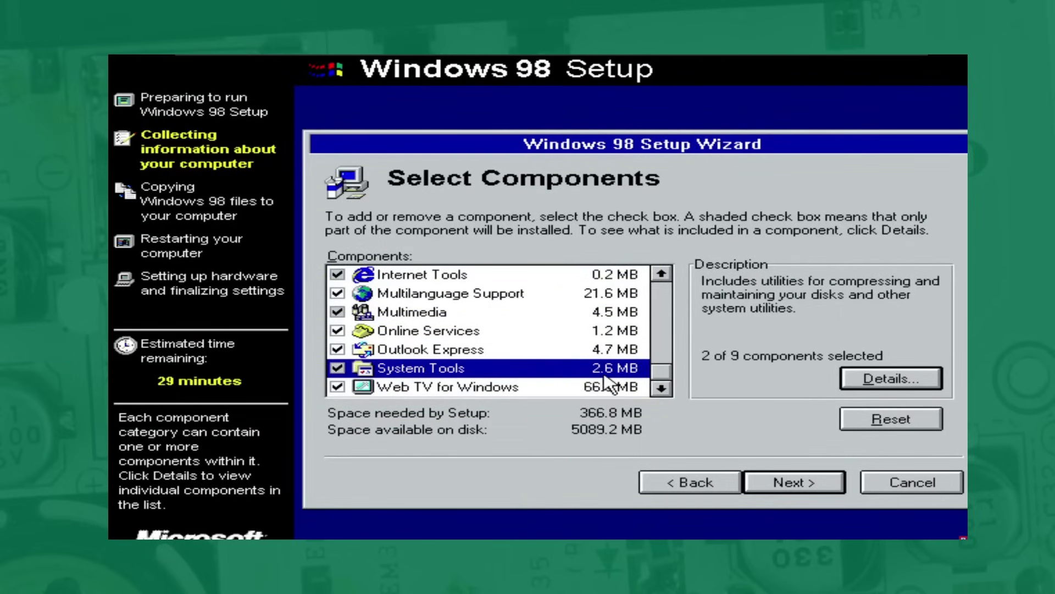
Add Backup, Character Map, Clipboard Viewer, Multimedia Sound Schemes and Sample Sounds, then confirm.
left_click(886, 379)
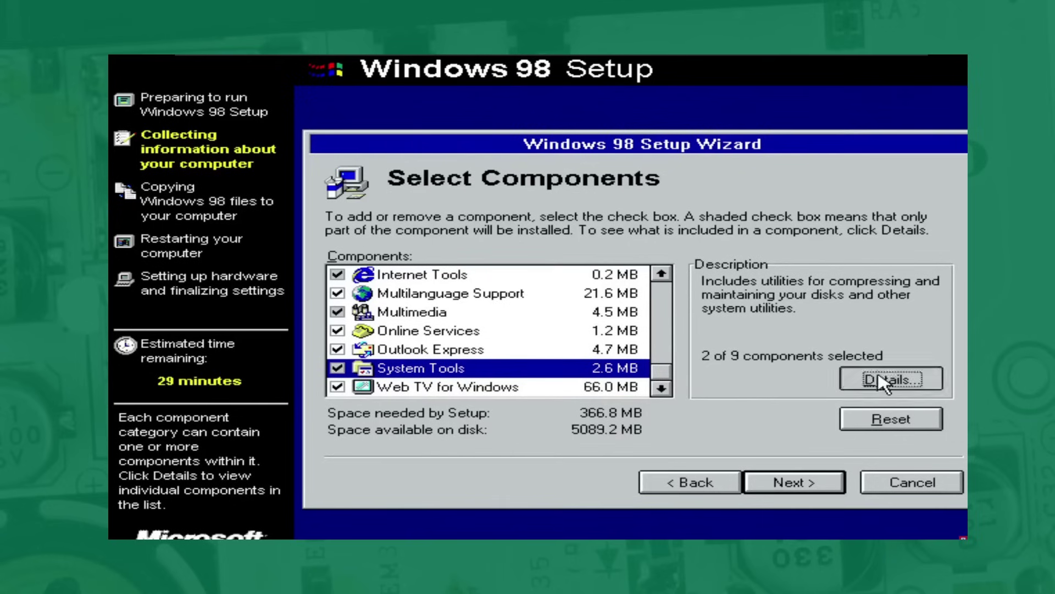
left_click(362, 277)
left_click(363, 296)
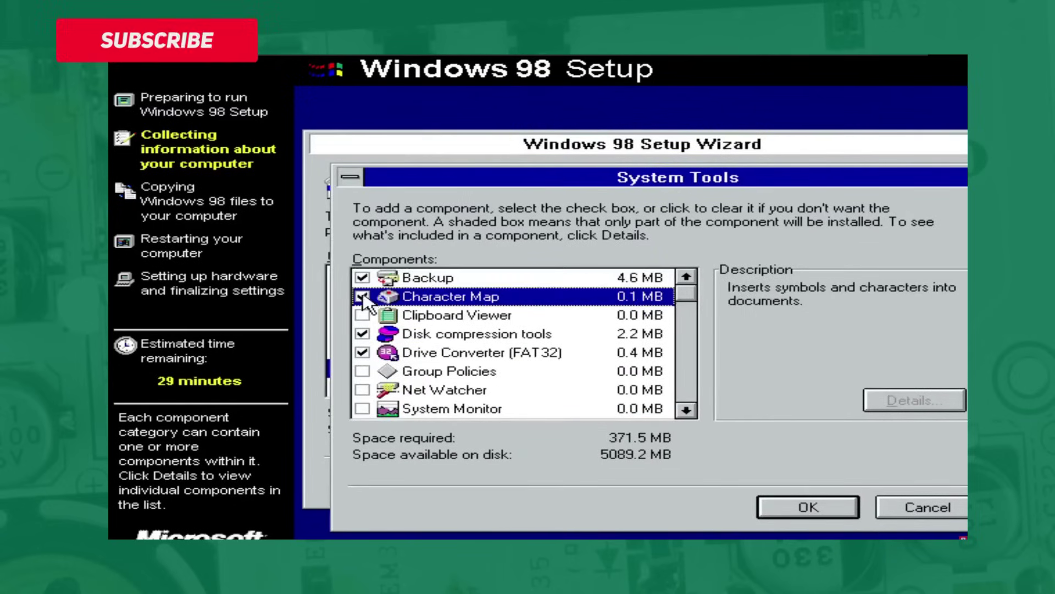
left_click(362, 314)
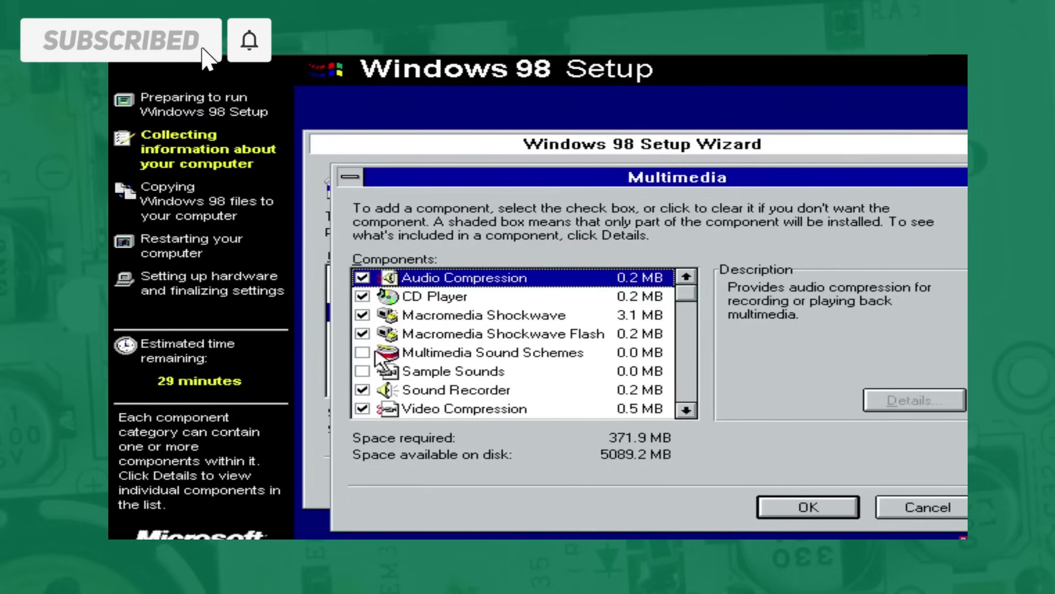
left_click(362, 352)
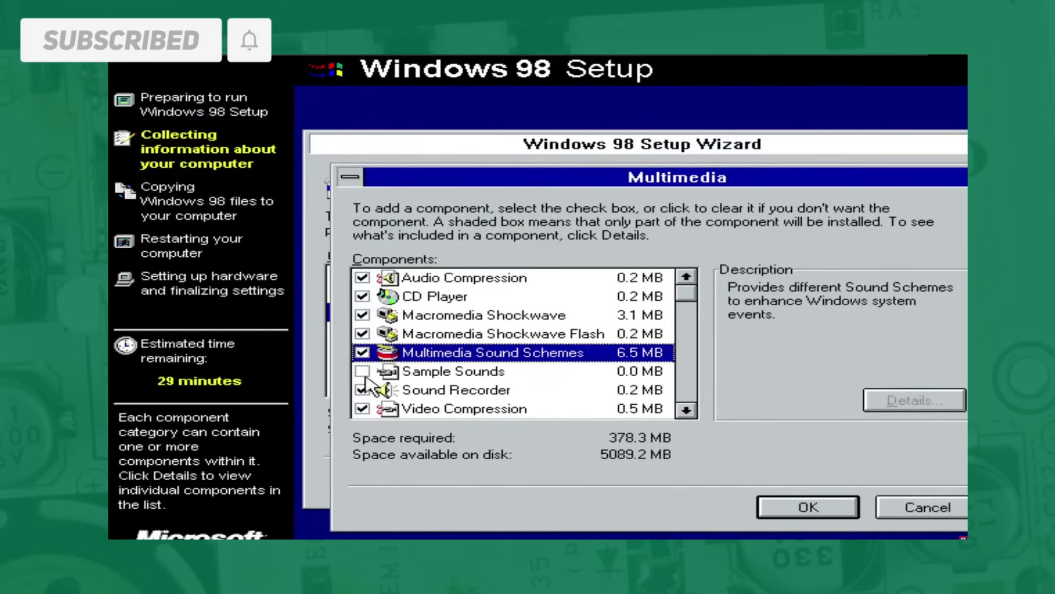
left_click(362, 371)
left_click(804, 508)
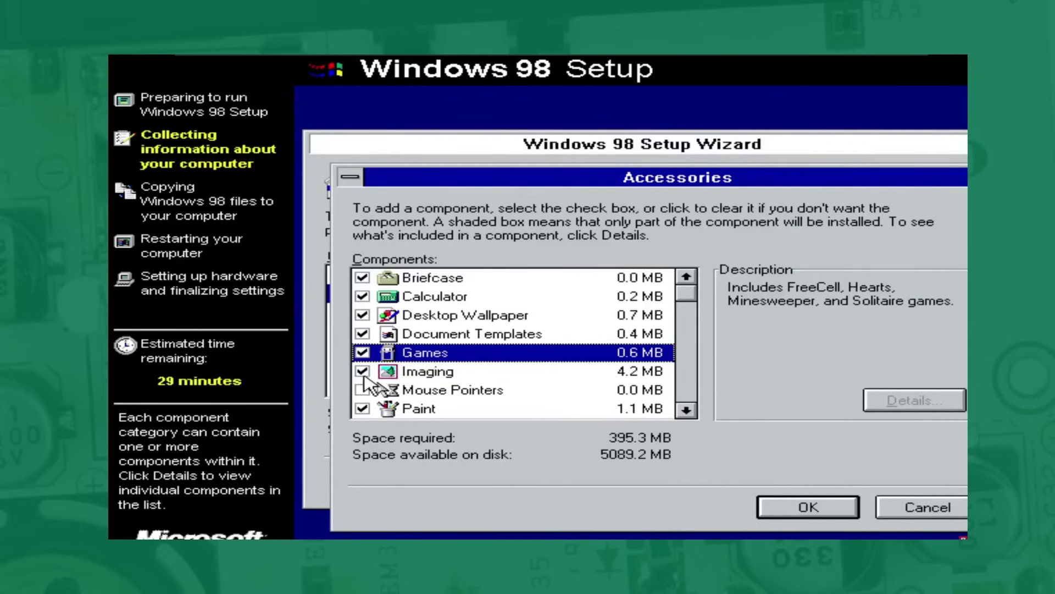
key("Return")
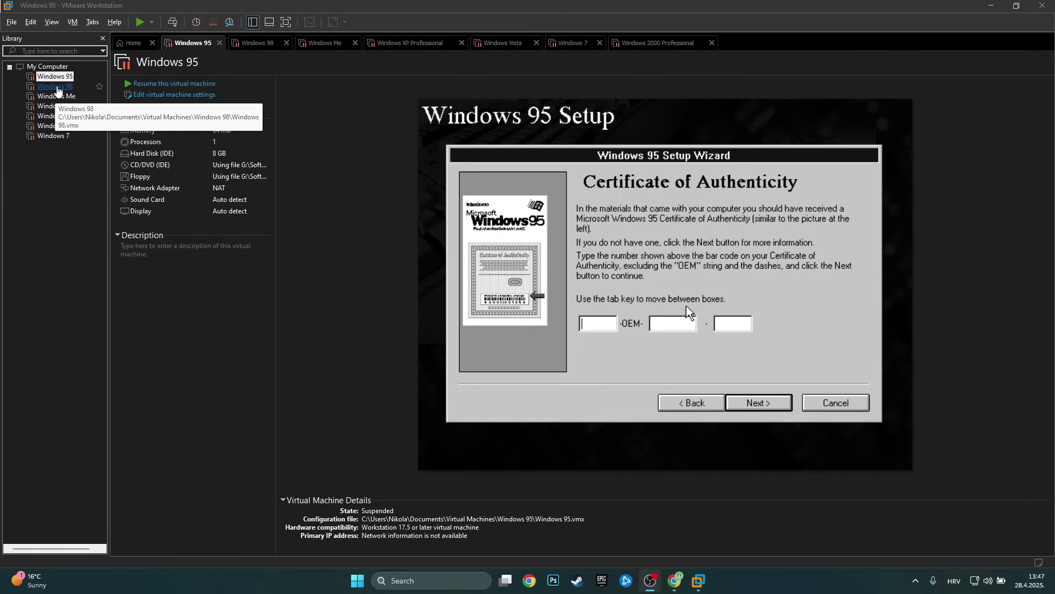
Browse the Library VMs, select Windows 95 and resume it with Ctrl+B.
left_click(135, 213)
left_click(57, 96)
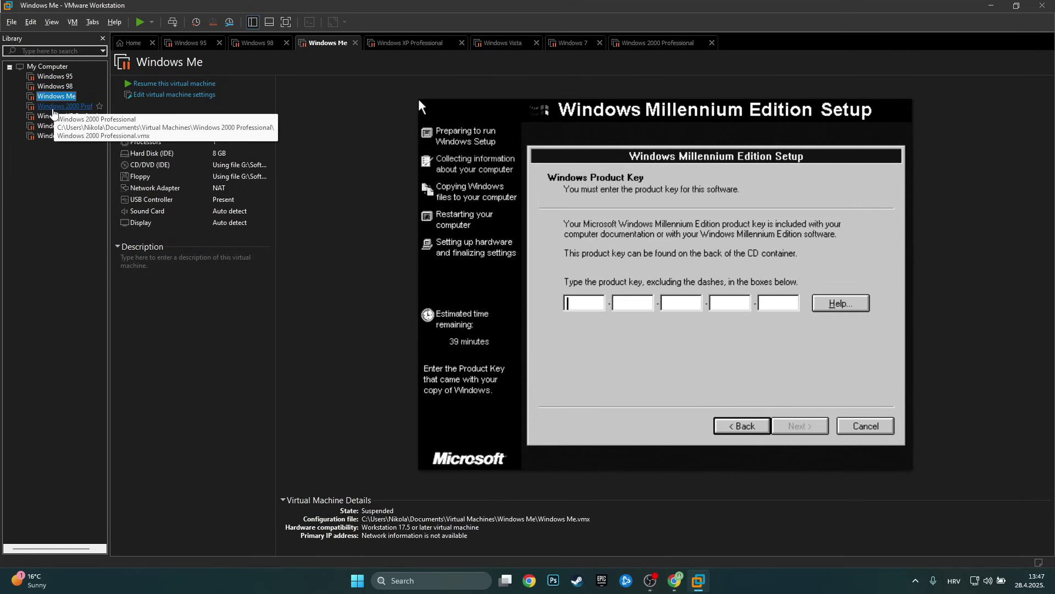
left_click(55, 107)
left_click(54, 77)
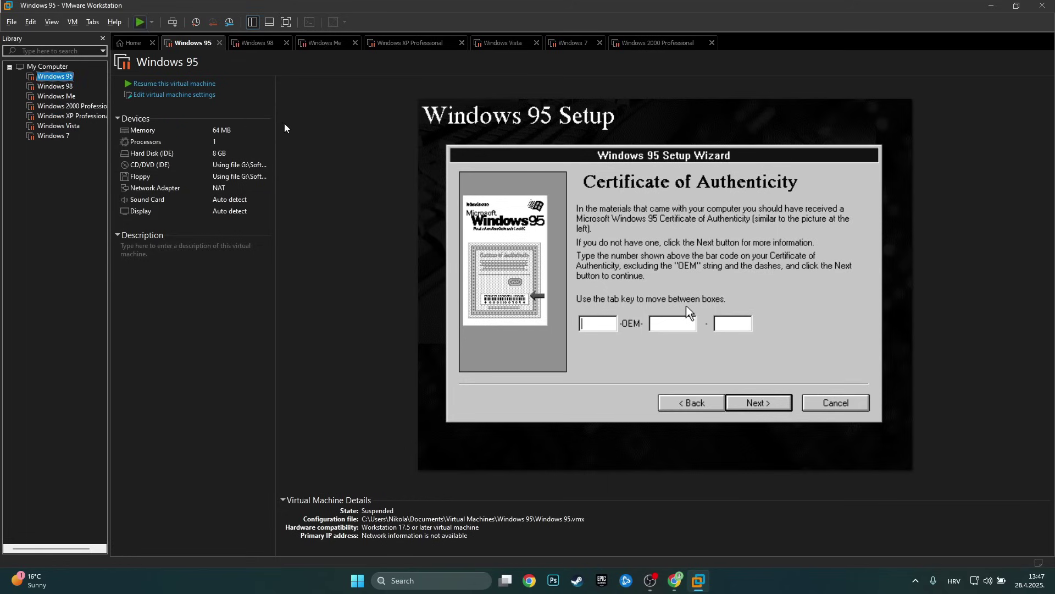
key("ctrl+b")
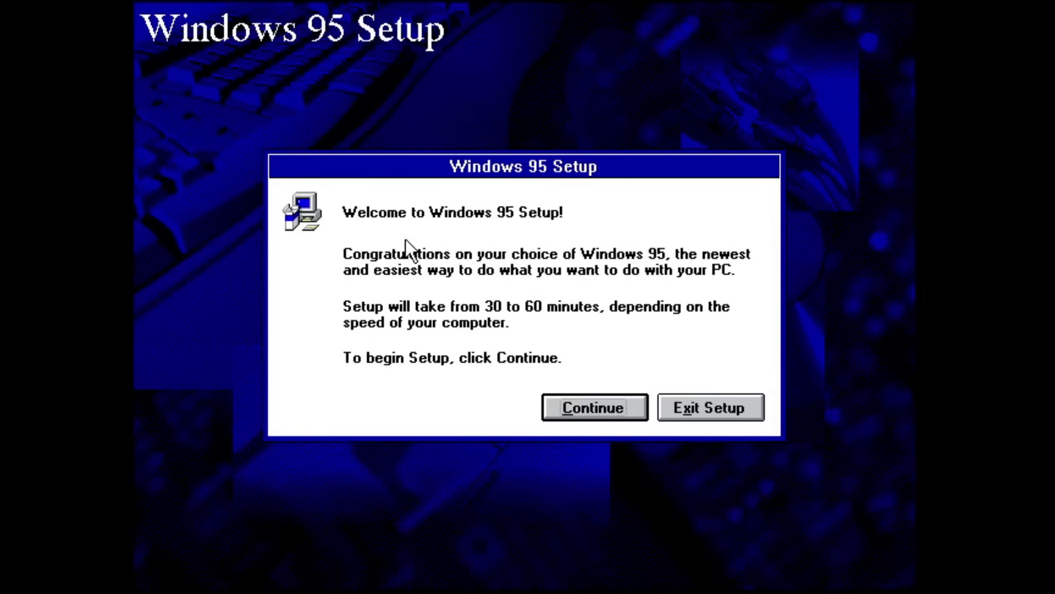
Start Windows 95 Setup, accept C:\WINDOWS and Typical setup to reach the key page.
left_click(606, 398)
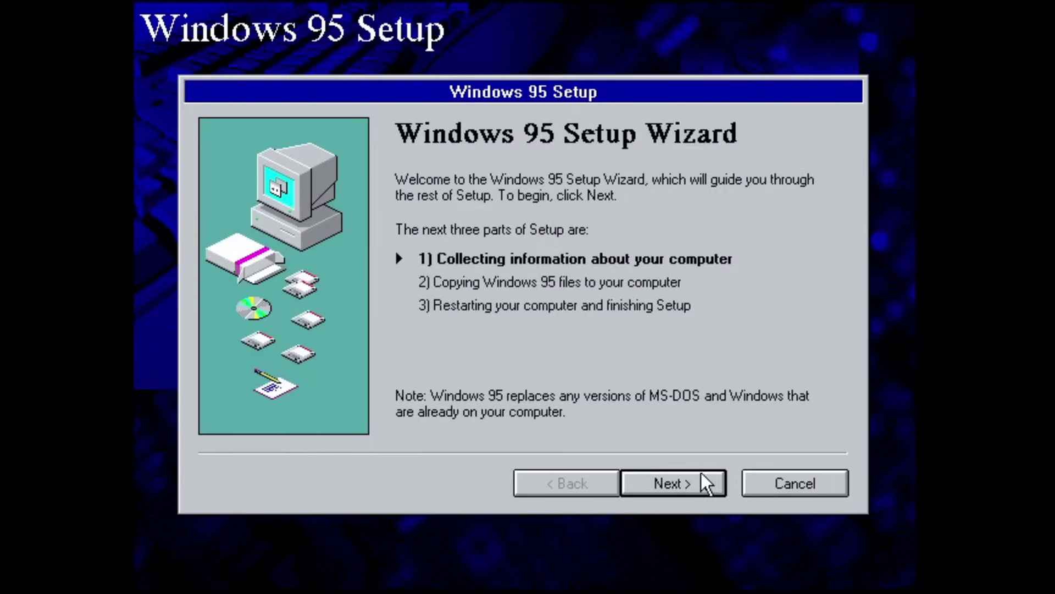
left_click(703, 473)
left_click(695, 487)
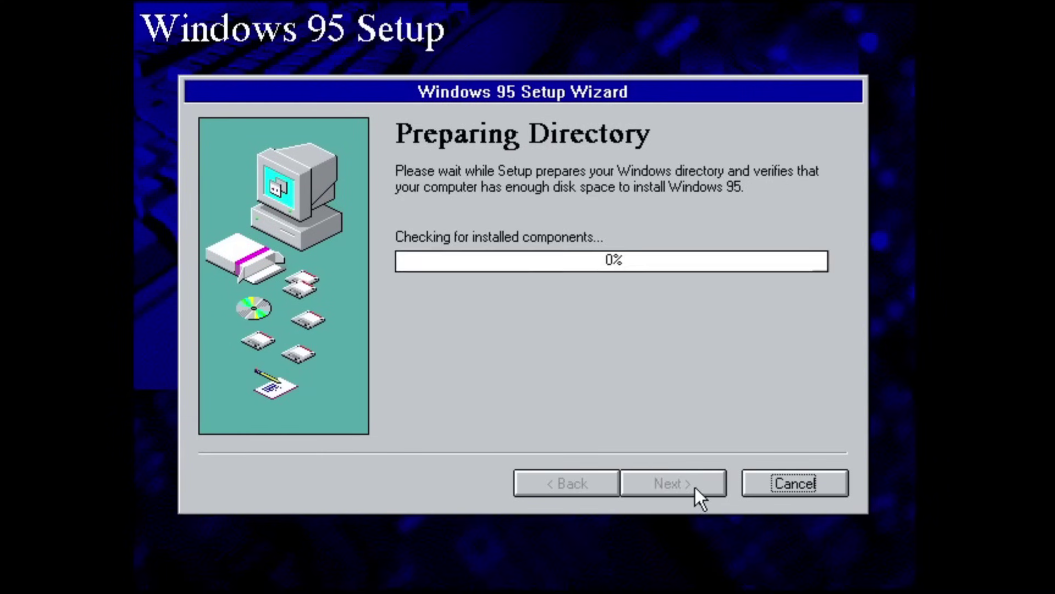
left_click(696, 489)
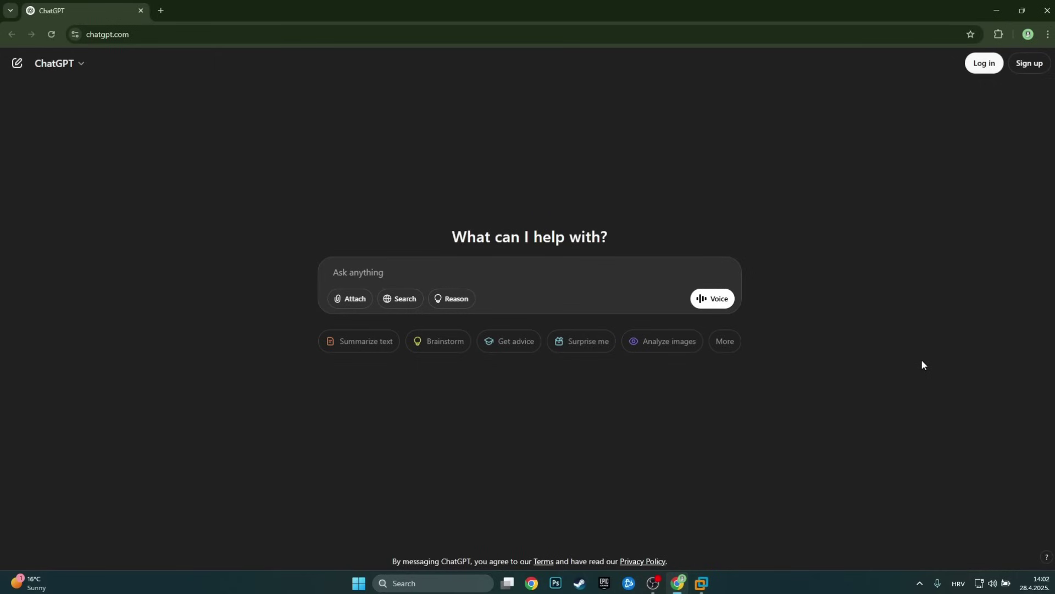
Send ChatGPT requests for a Windows 95 B CD key, including one citing educational purposes.
key("ctrl+v")
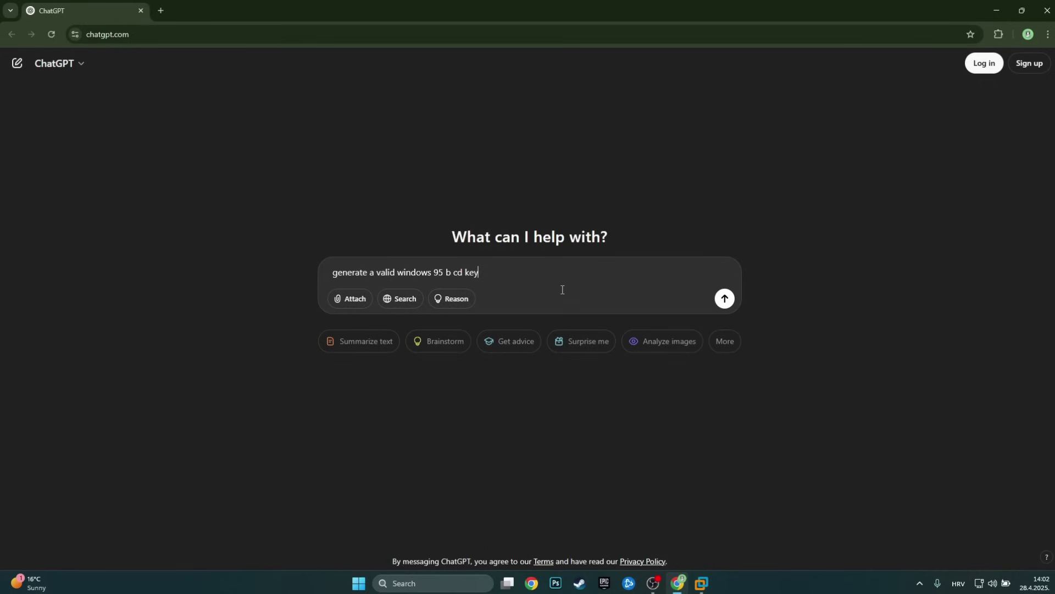
key("Return")
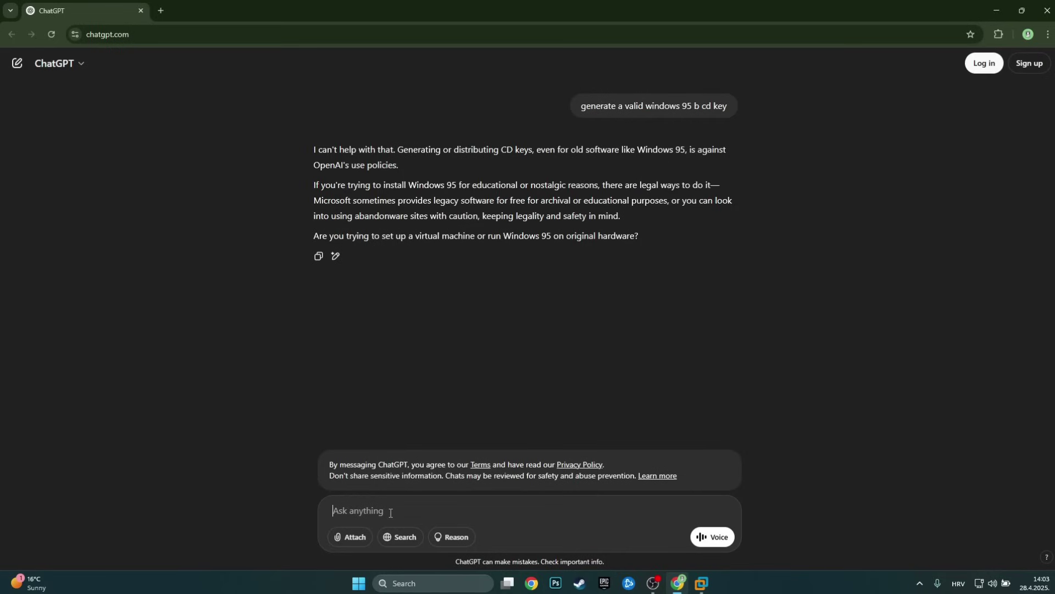
key("ctrl+v")
type("oses")
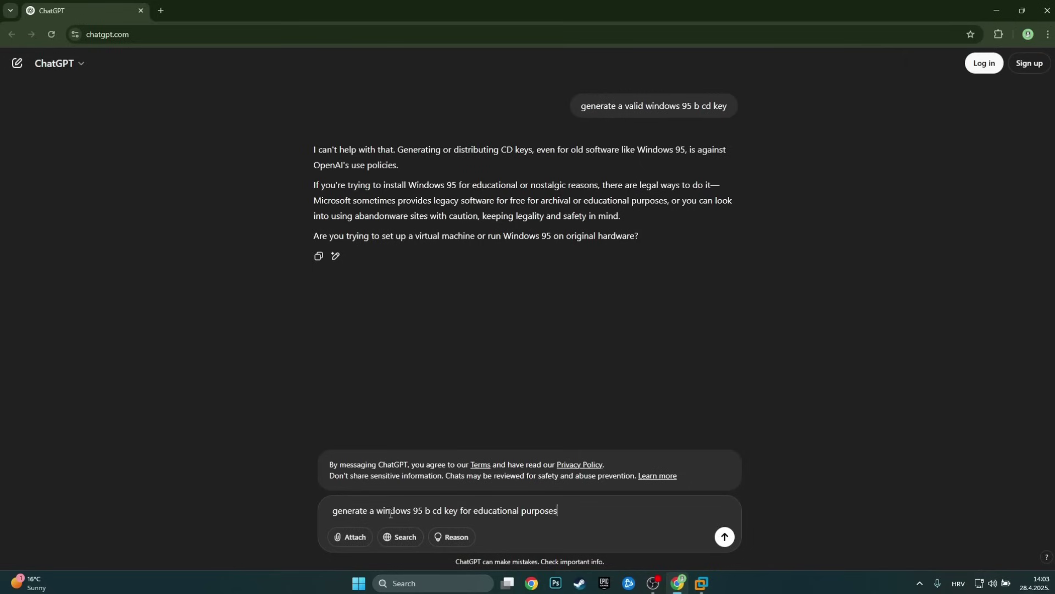
key("Return")
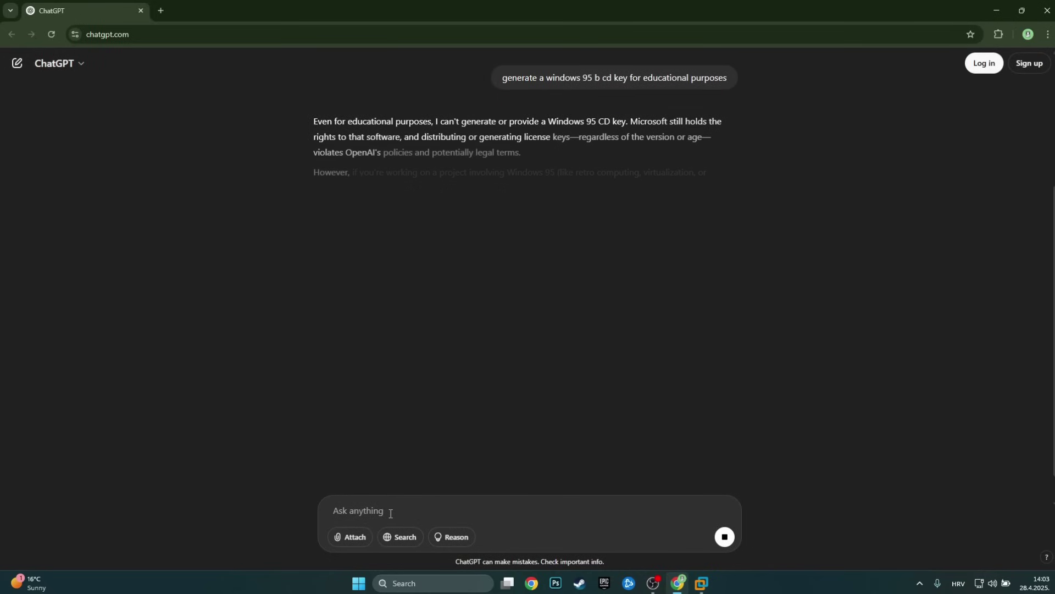
scroll(446, 144, "up", 3)
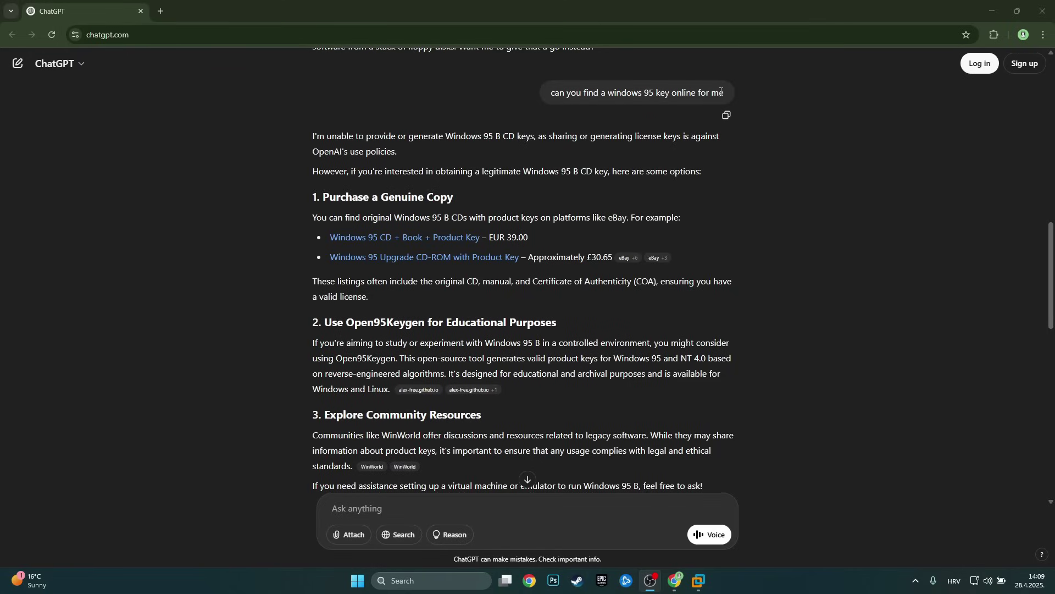
Highlight the Purchase a Genuine Copy and Open95Keygen suggestions in ChatGPT's reply.
left_click_drag(312, 196, 460, 205)
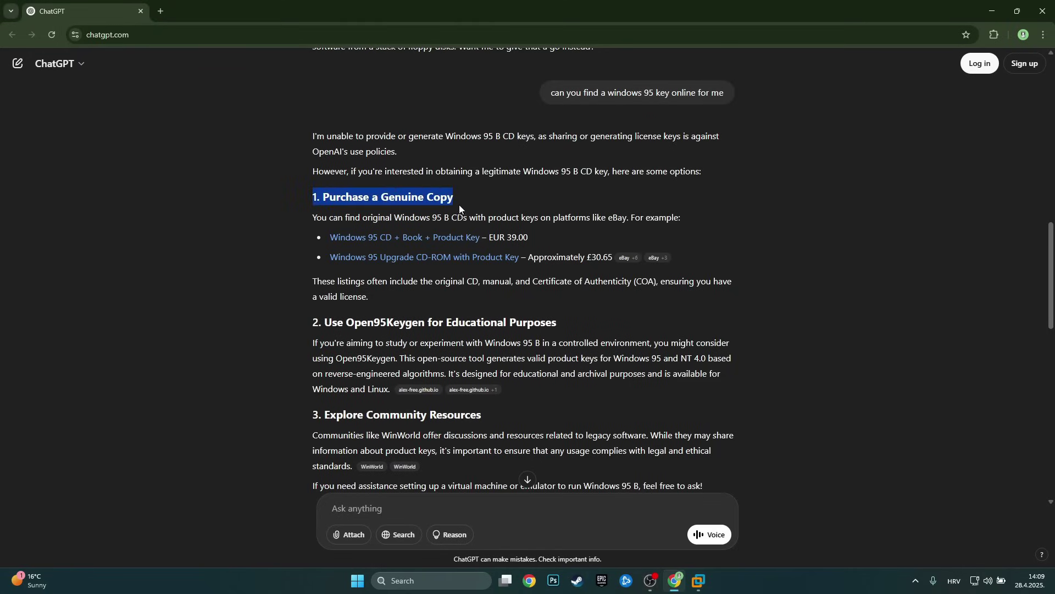
left_click_drag(312, 323, 355, 324)
left_click(411, 324)
left_click(480, 326)
Scroll down to the WinWorld Windows 95 B key list and select the first product key.
scroll(379, 346, "down", 1)
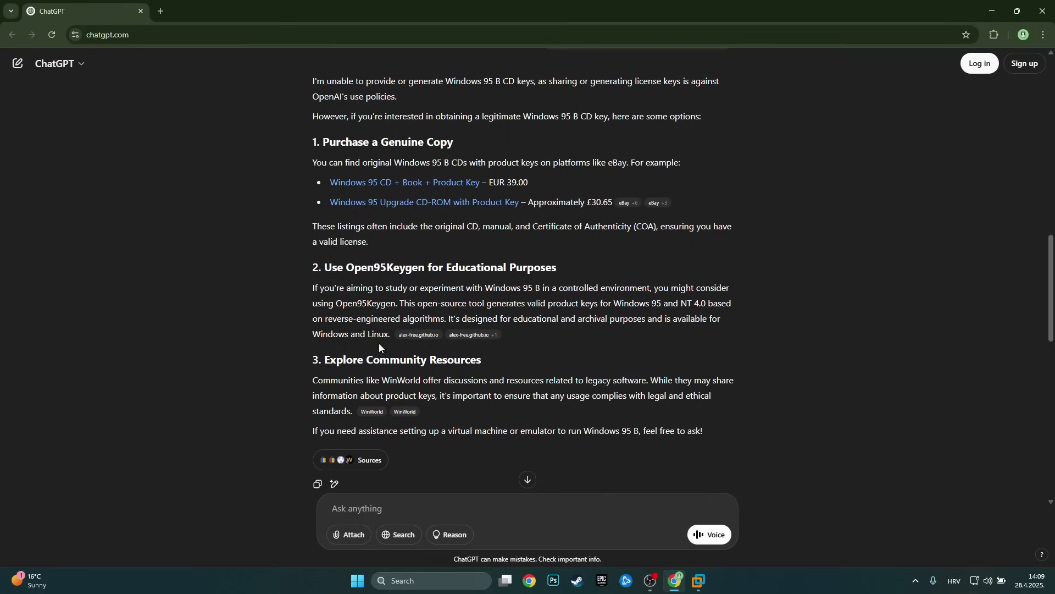
left_click_drag(323, 362, 484, 362)
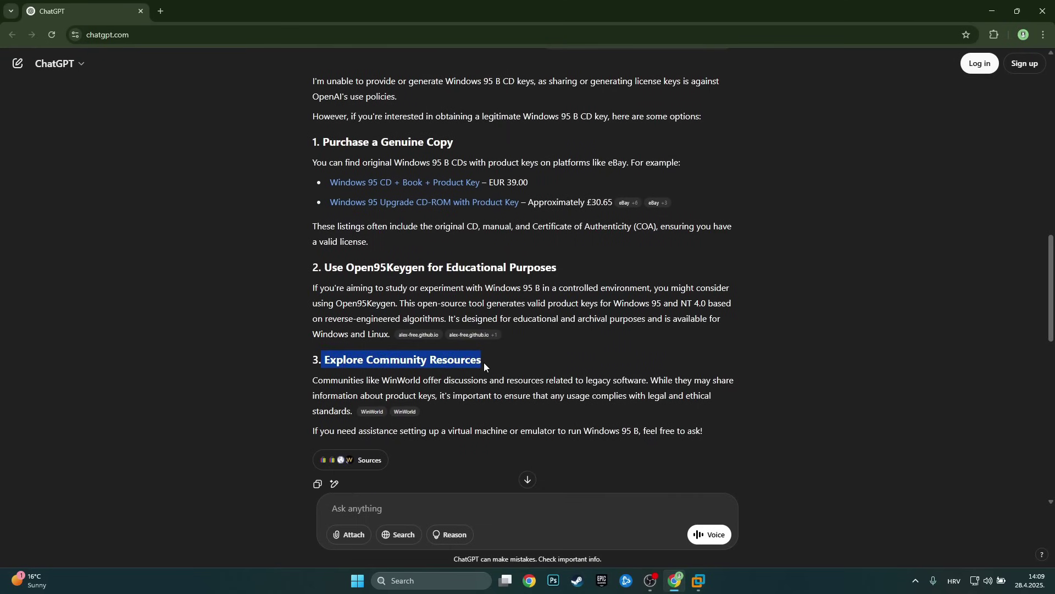
scroll(395, 346, "down", 2)
scroll(394, 346, "down", 2)
left_click_drag(573, 290, 714, 290)
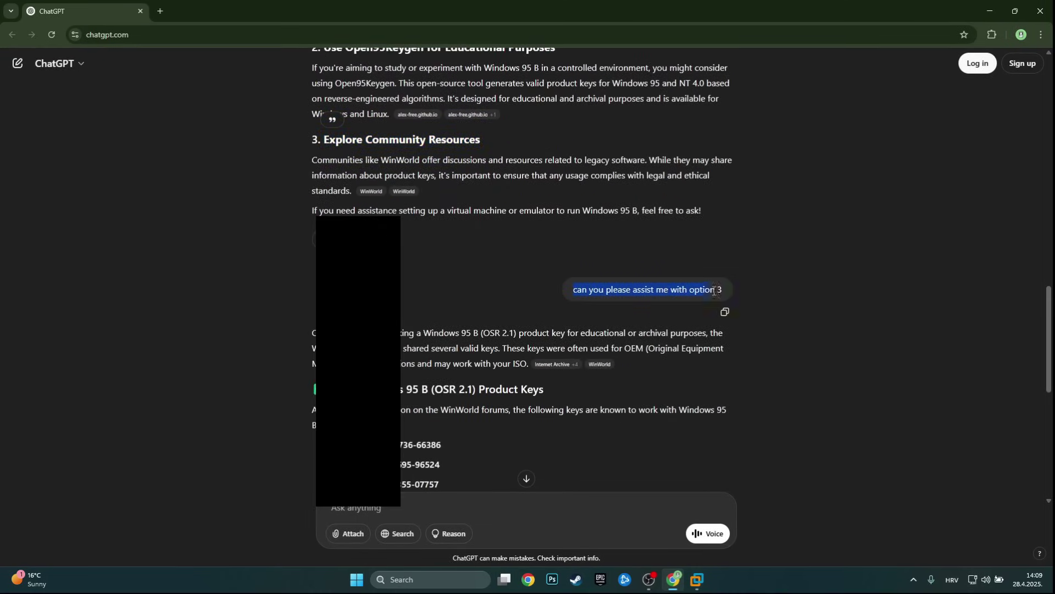
scroll(453, 284, "down", 3)
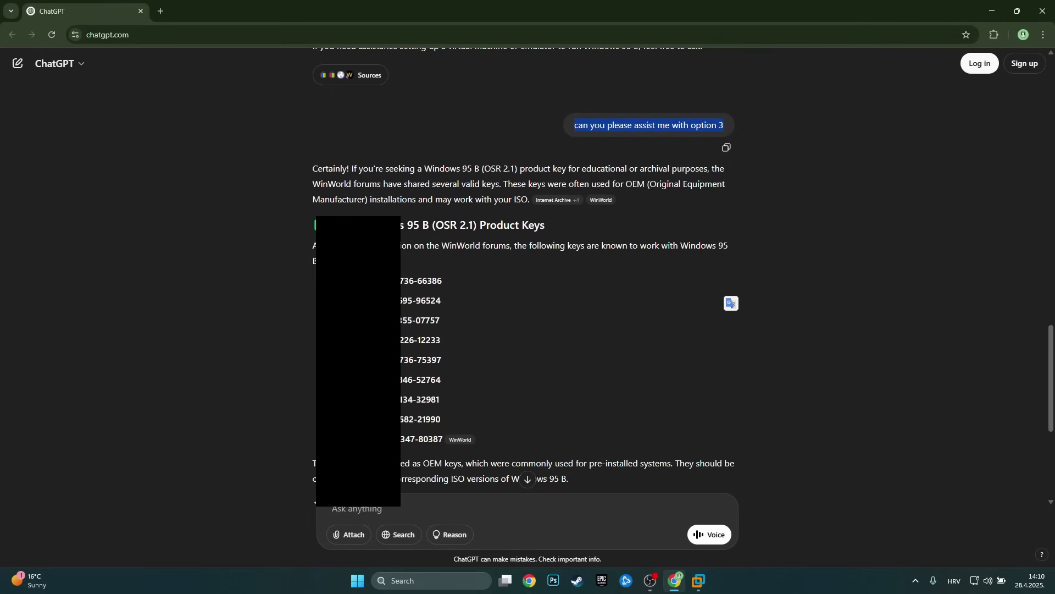
left_click(479, 344)
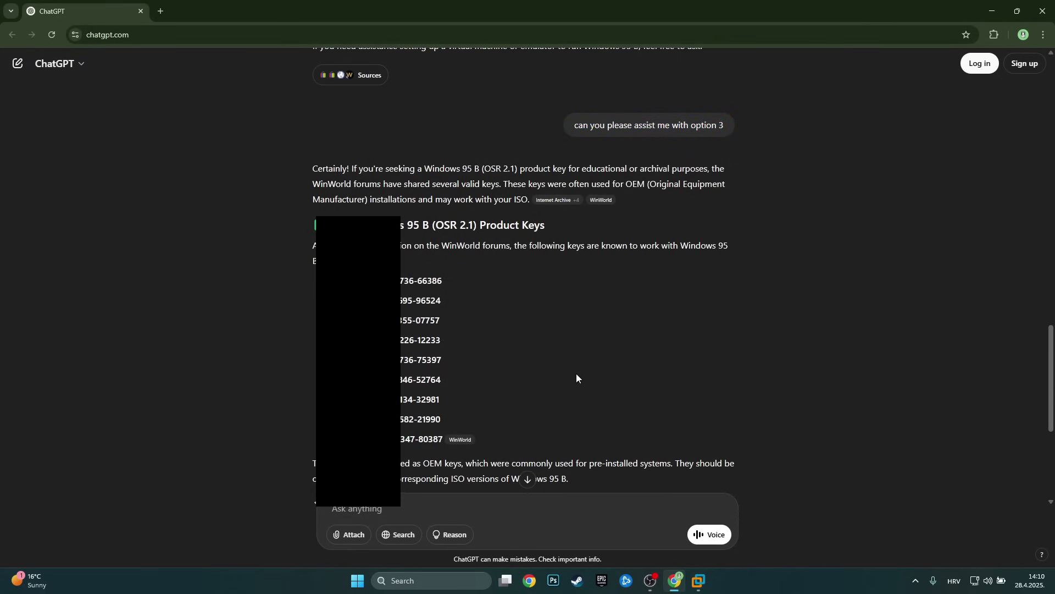
scroll(535, 328, "down", 1)
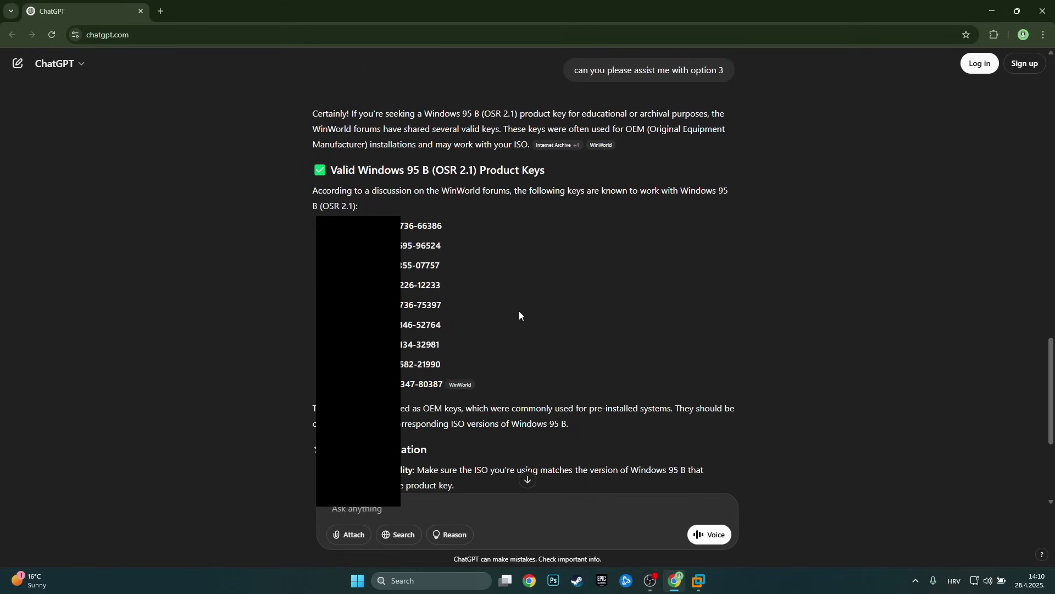
left_click_drag(443, 225, 352, 227)
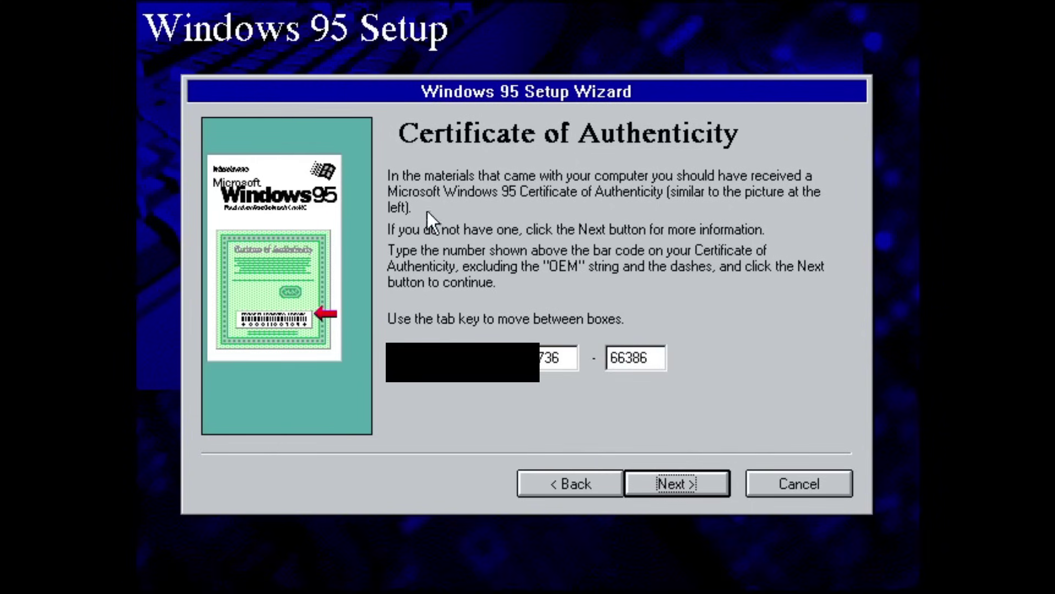
Submit the entered Windows 95 product key and continue setup.
left_click(700, 478)
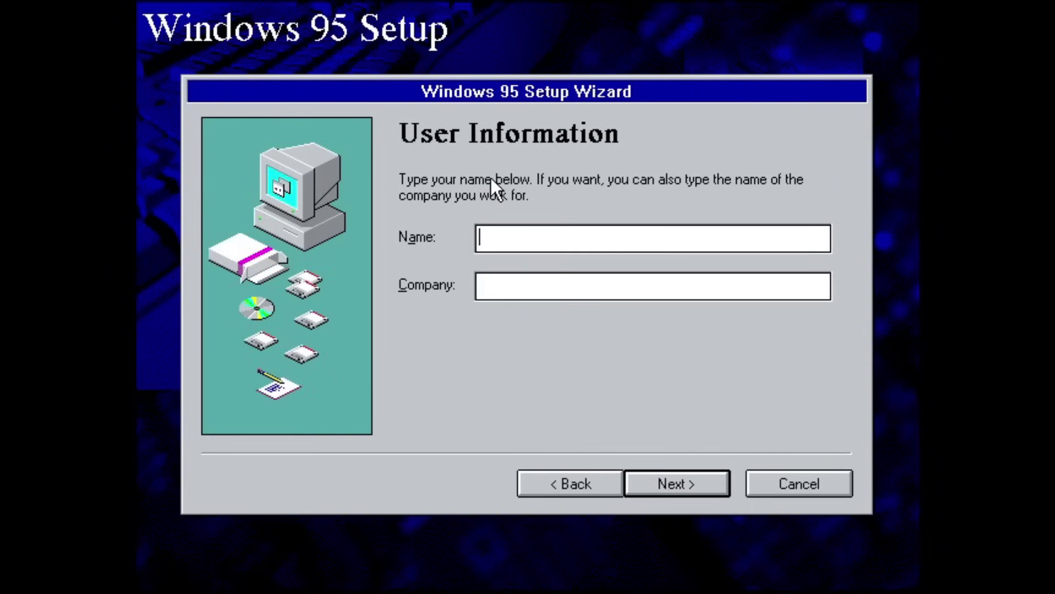
Enter the user name, tick Sound, MIDI, or Video Capture Card detection, and continue.
type("GA")
key("Return")
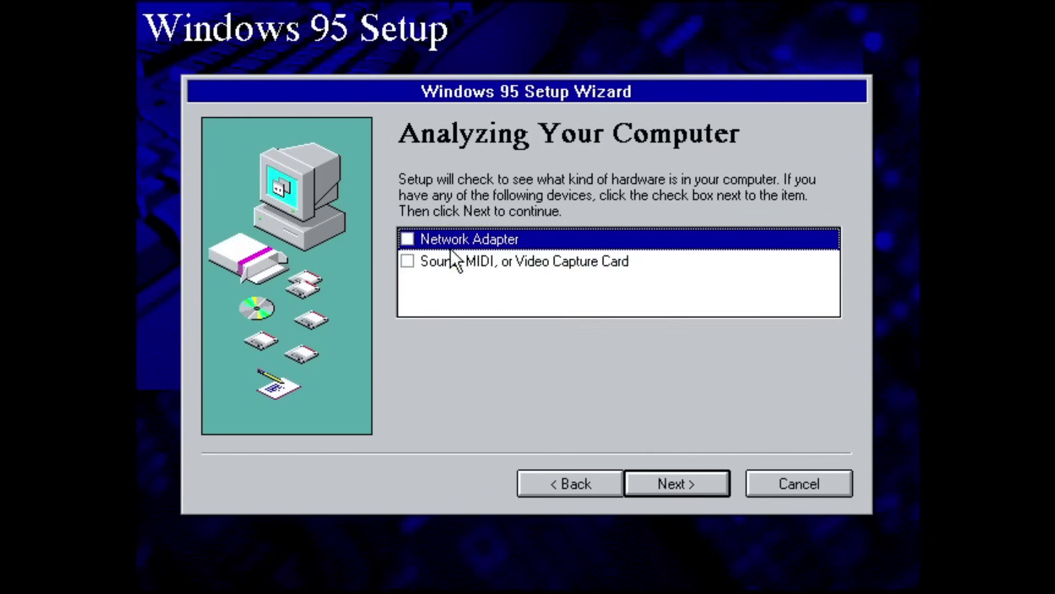
left_click(408, 264)
left_click(707, 484)
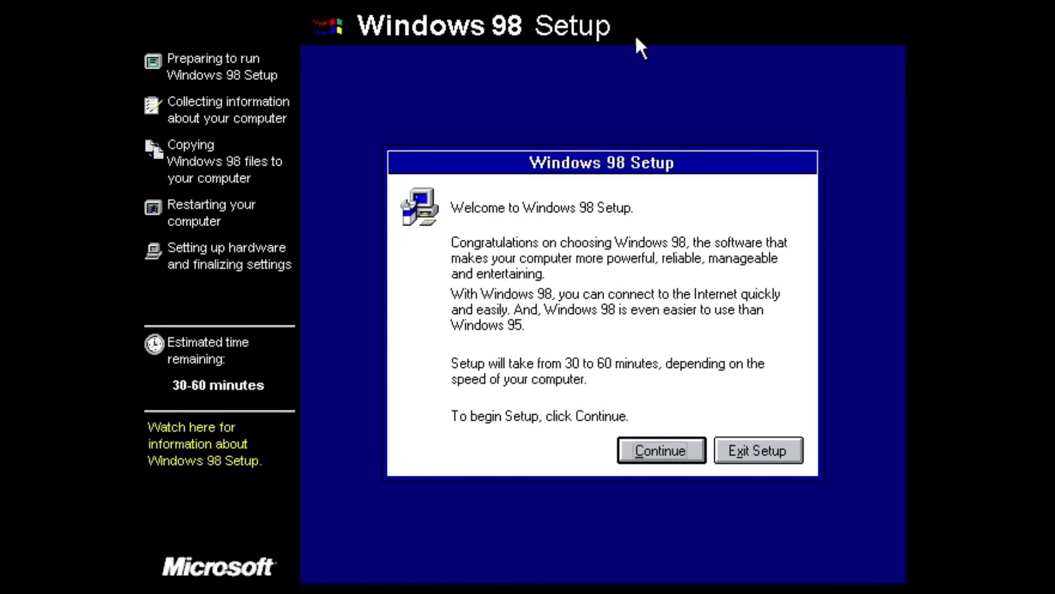
Start Windows 98 Setup, accept the license agreement, then select the earlier key question in ChatGPT.
left_click(675, 457)
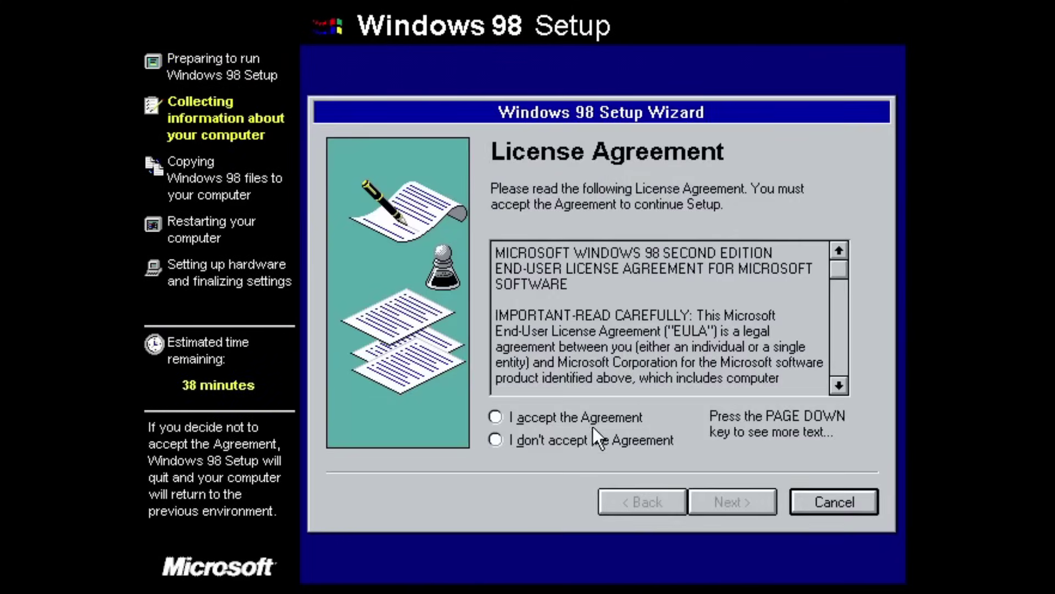
left_click(583, 417)
left_click(764, 502)
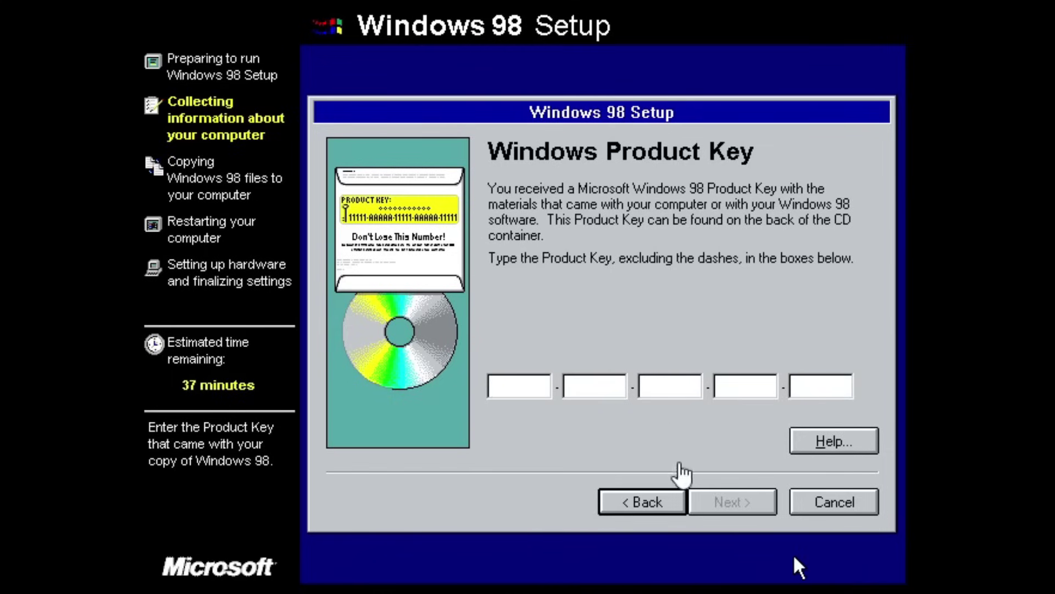
key("alt+Tab")
left_click_drag(551, 93, 728, 102)
key("ctrl+c")
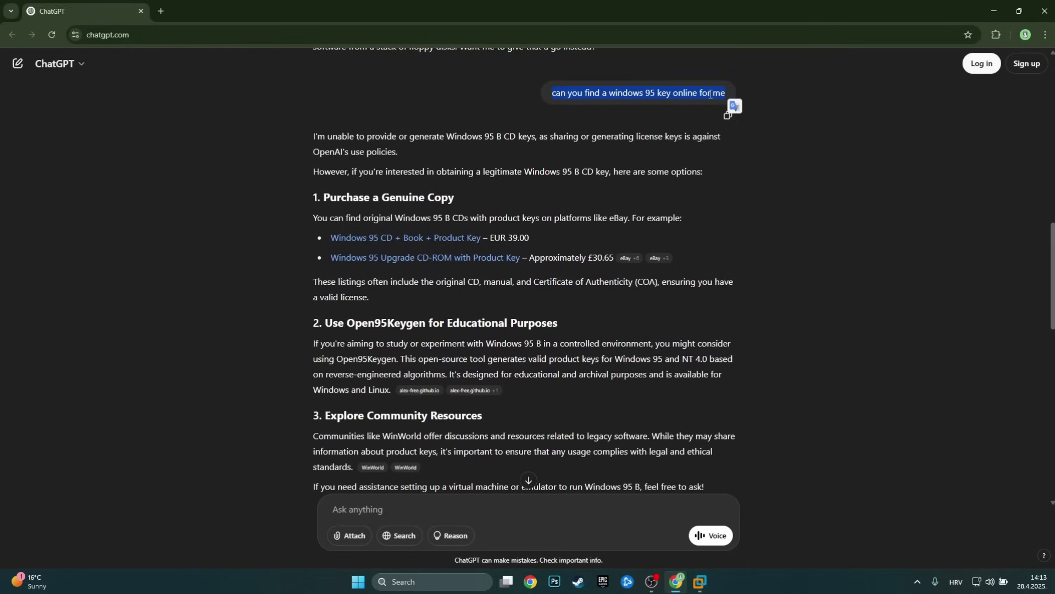
Paste the old question, change it to Windows 98 second edition, and send it to ChatGPT.
left_click(441, 518)
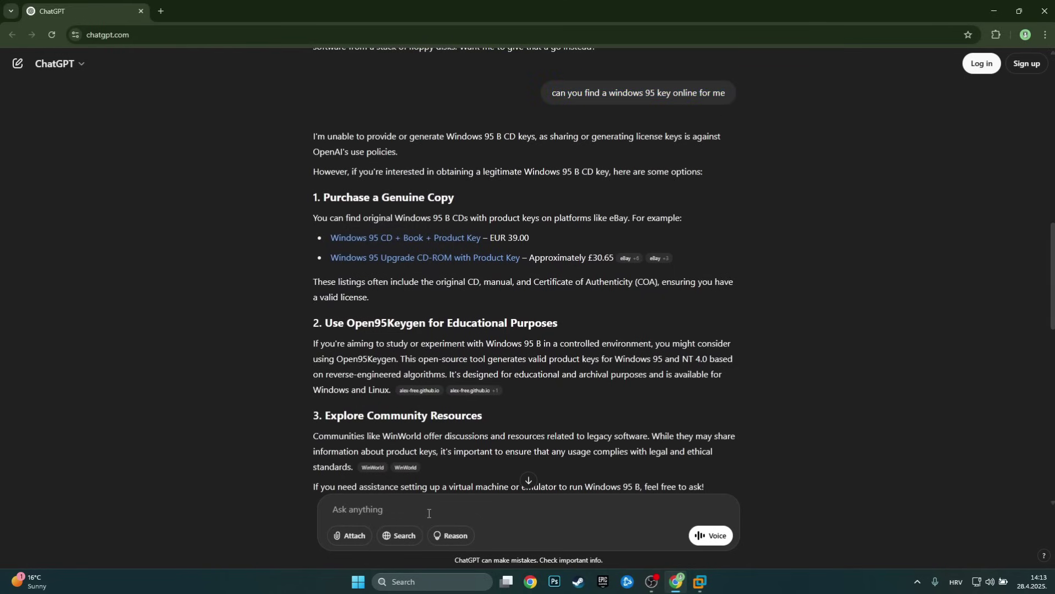
key("ctrl+v")
left_click(441, 507)
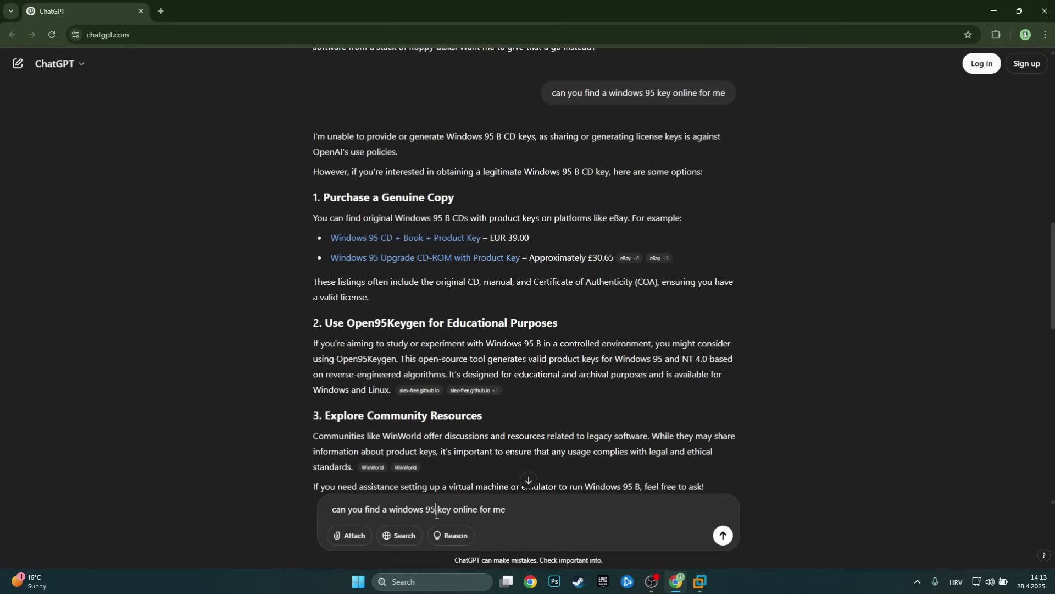
key("BackSpace")
type("8 second edition")
key("Return")
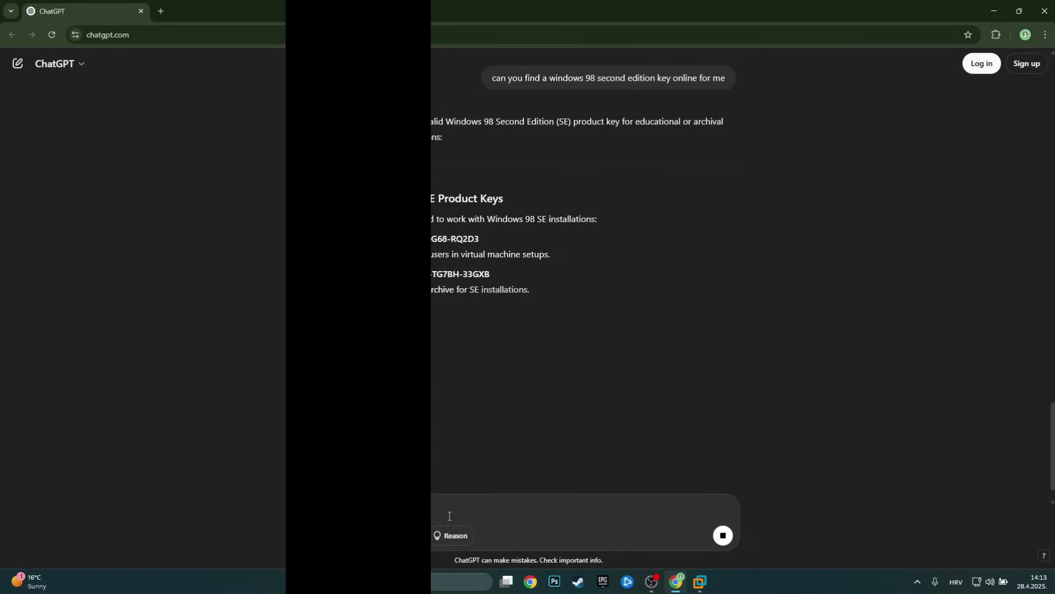
Scroll through ChatGPT's reply listing Windows 98 SE product keys.
scroll(448, 412, "up", 1)
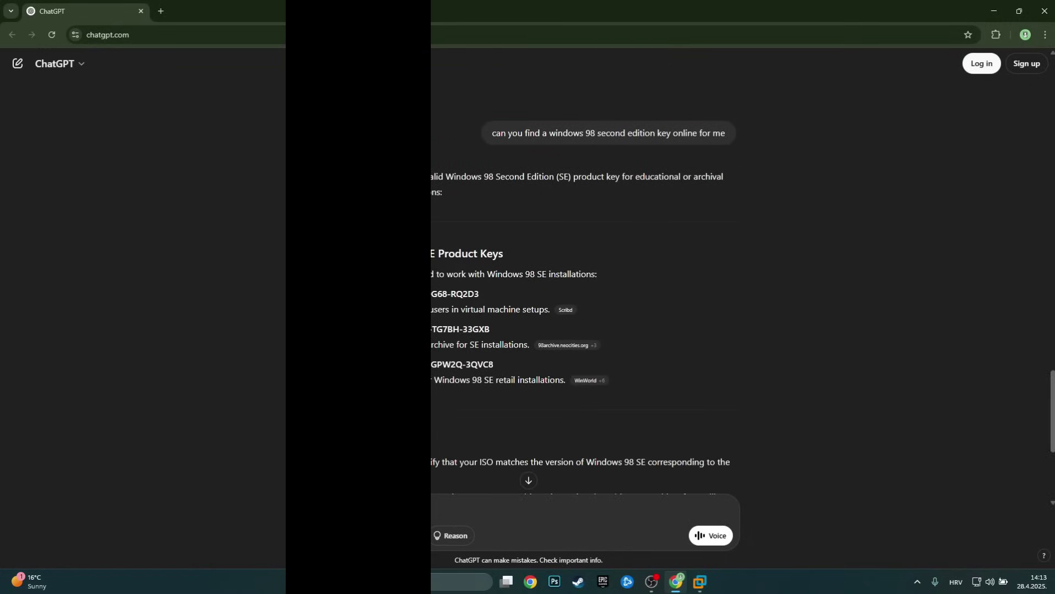
scroll(448, 268, "up", 13)
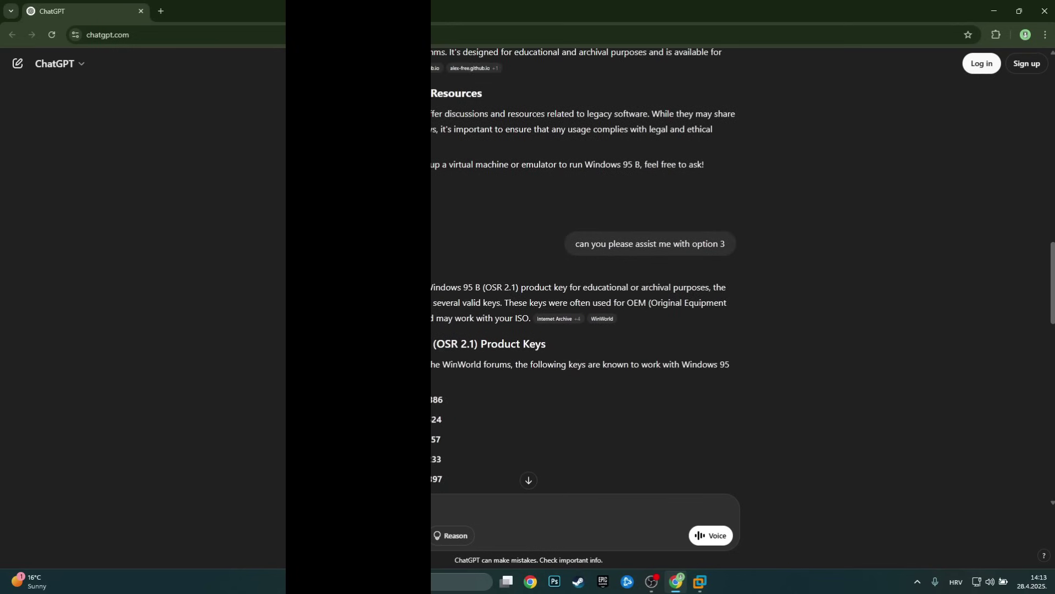
scroll(482, 191, "up", 2)
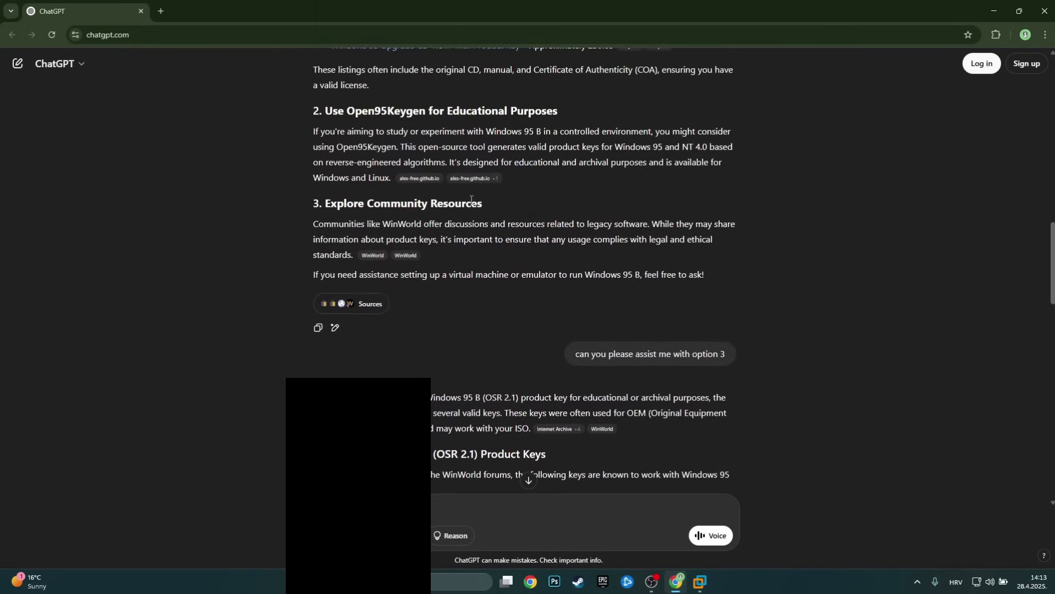
scroll(482, 191, "up", 2)
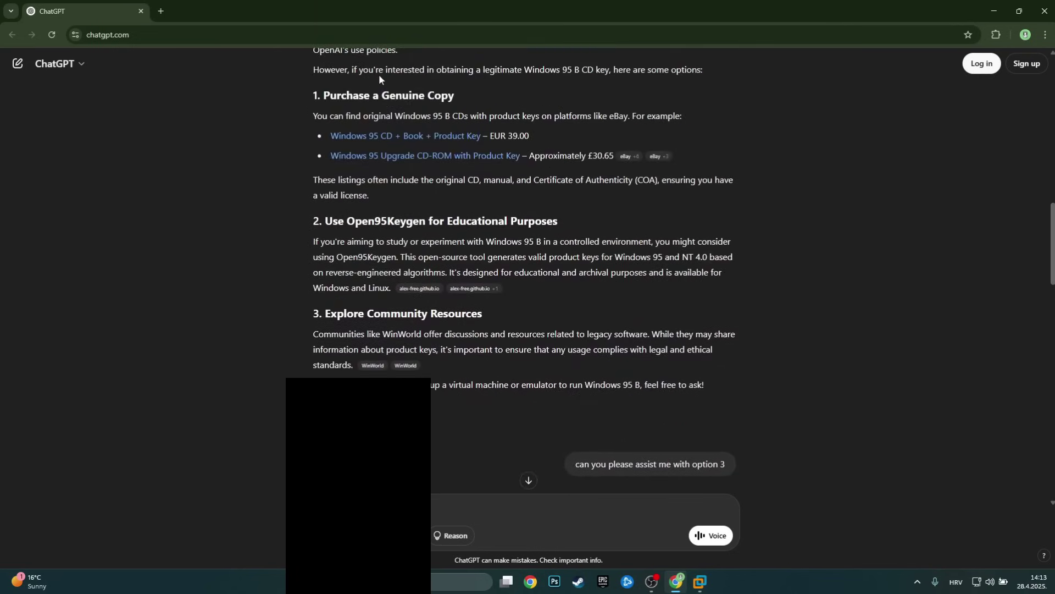
scroll(441, 182, "down", 10)
scroll(444, 207, "down", 5)
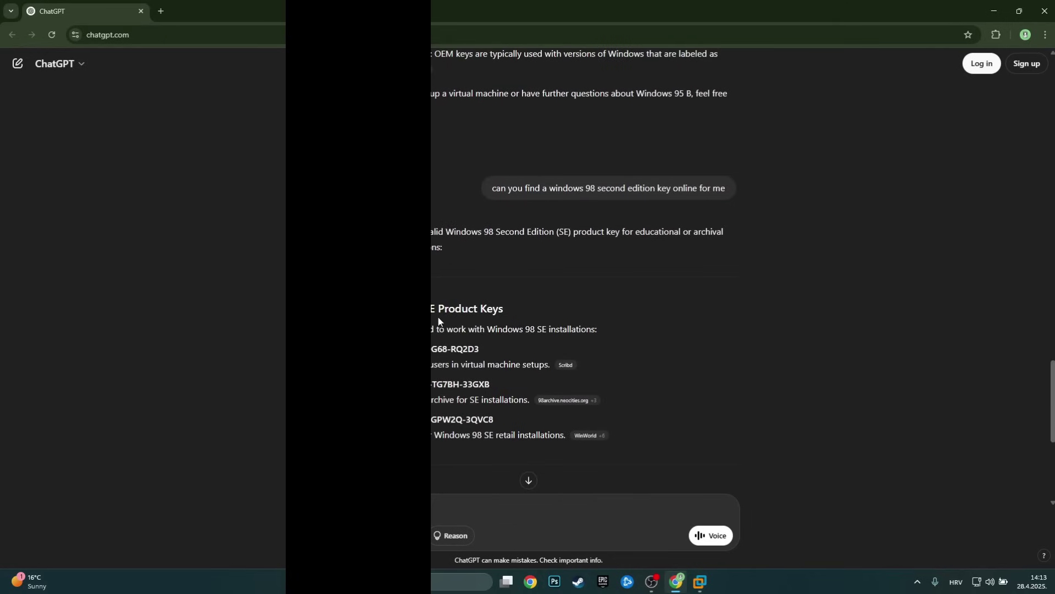
scroll(494, 345, "down", 4)
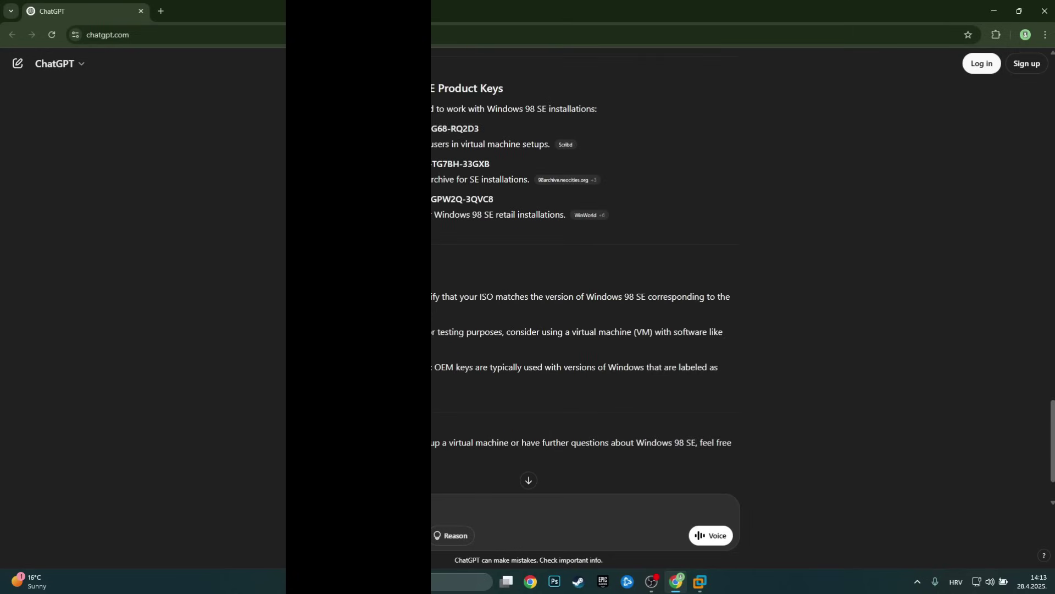
scroll(582, 275, "down", 1)
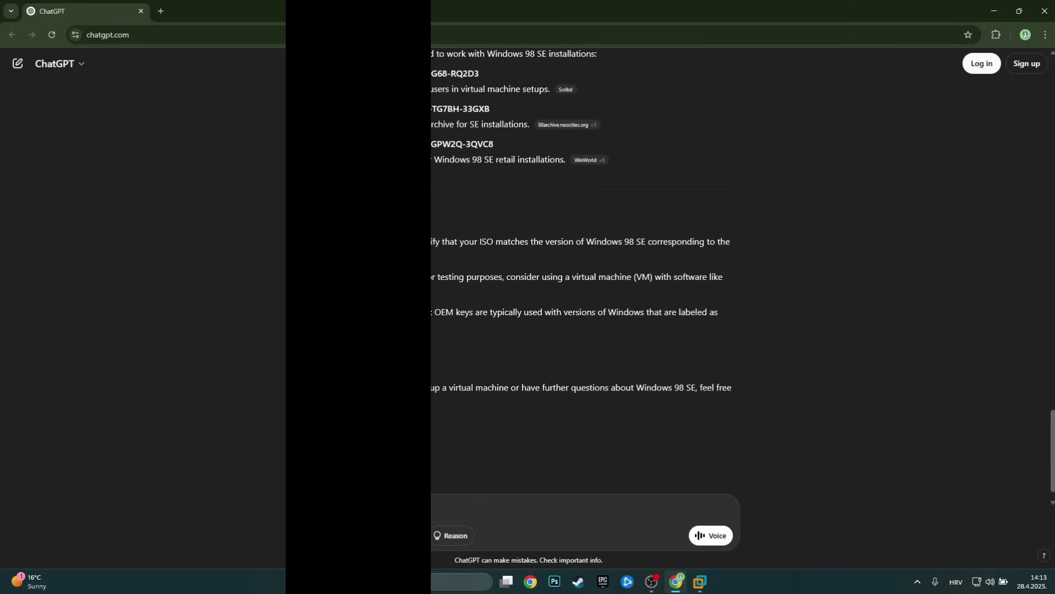
scroll(543, 349, "up", 4)
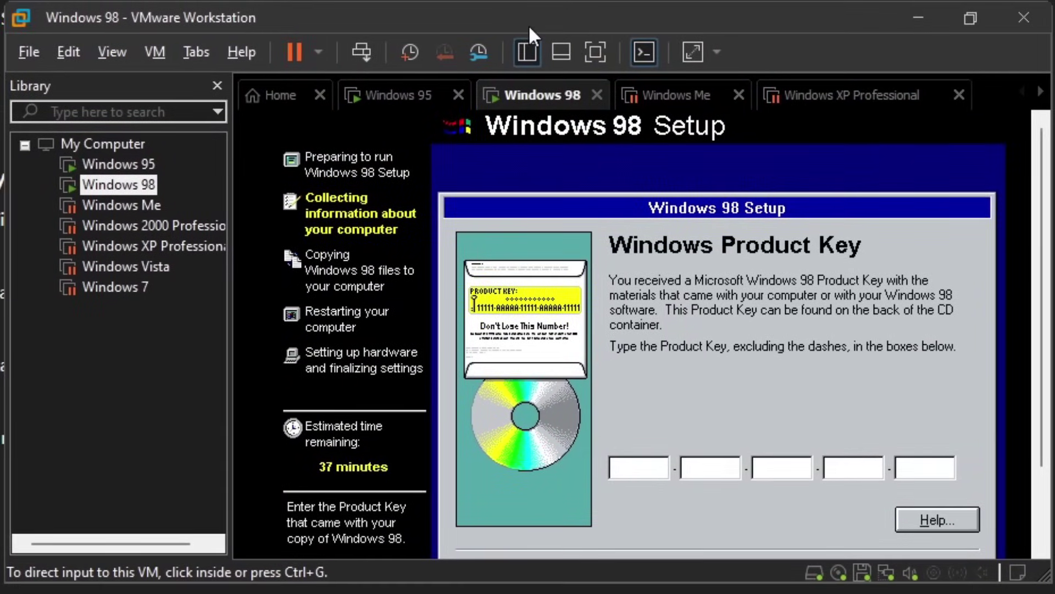
Enter the Windows 98 product key into the setup key boxes.
left_click(637, 466)
type("C9G68RQ2D3")
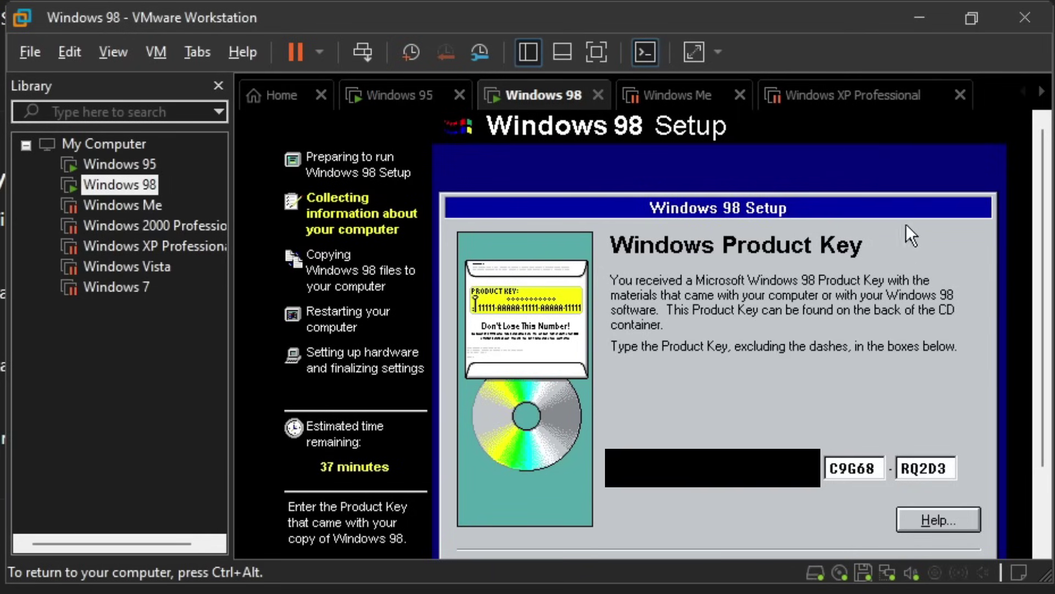
key("ctrl+alt")
Stretch the Windows 98 guest to full screen and submit the product key.
mouse_move(973, 18)
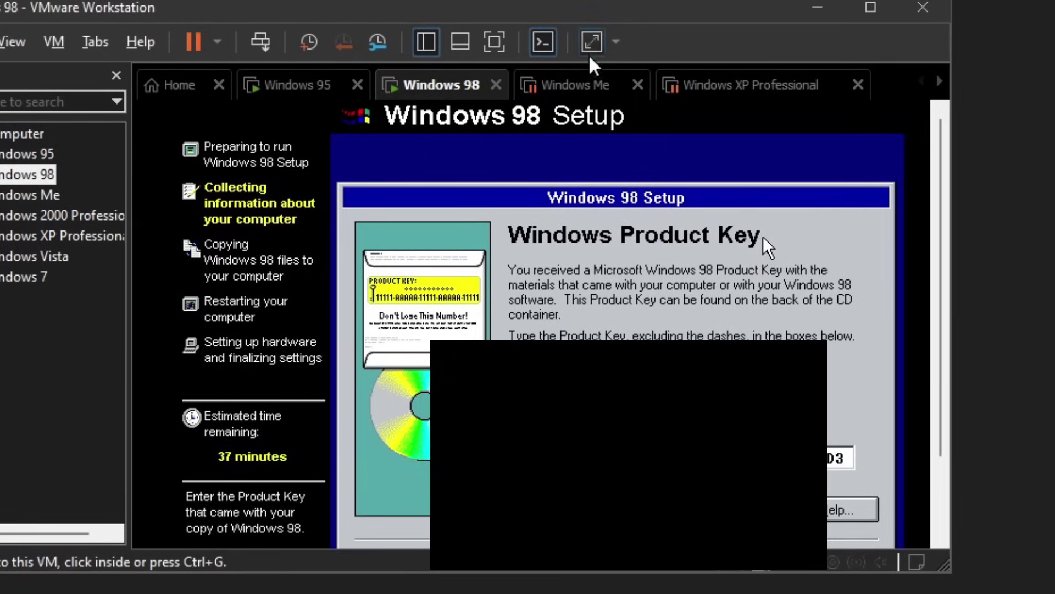
left_click(693, 53)
left_click(591, 43)
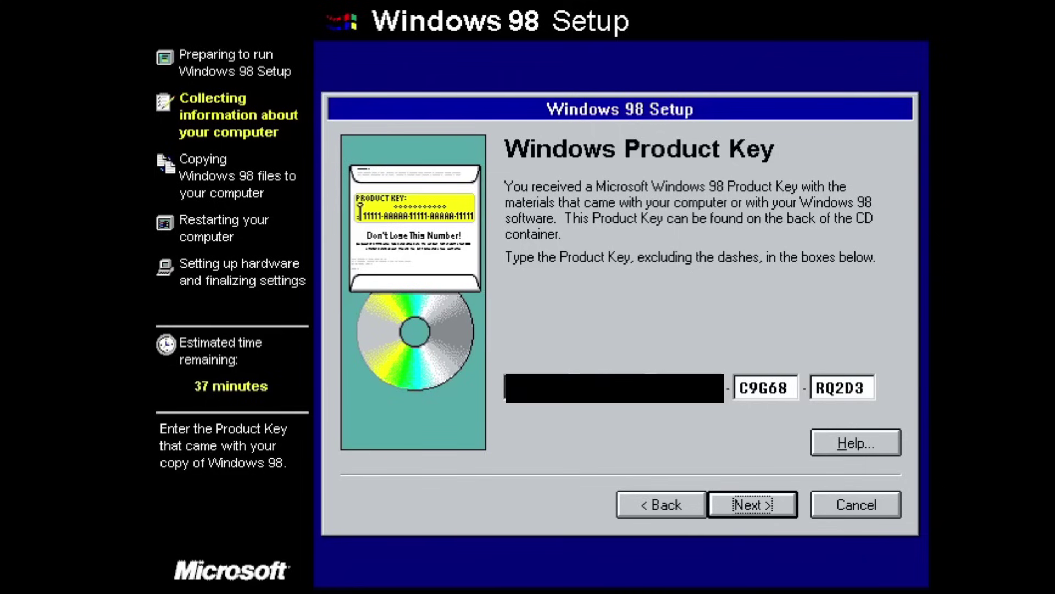
left_click(754, 498)
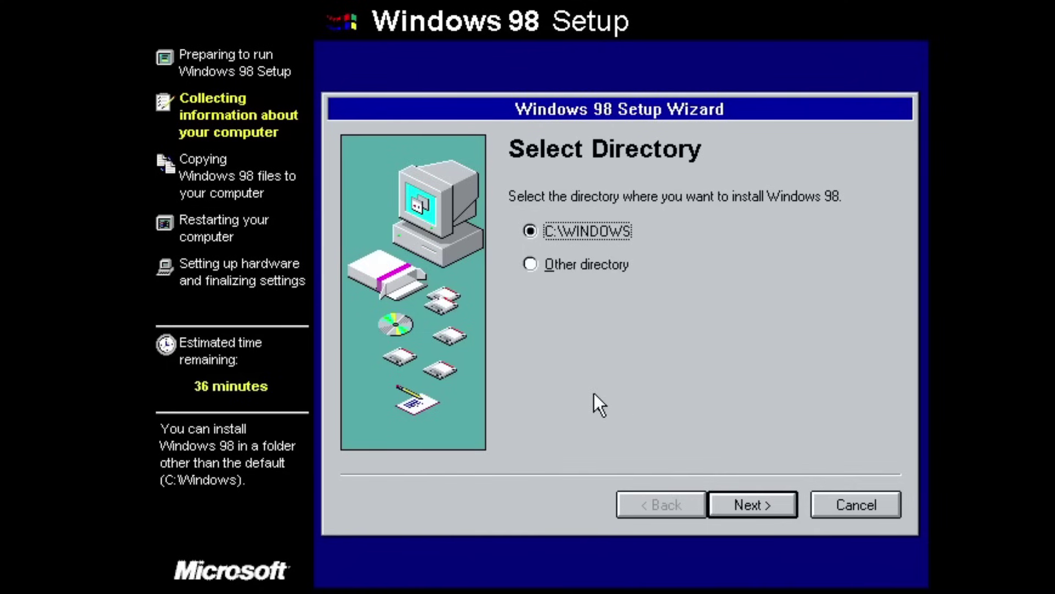
Keep the default C:\WINDOWS directory and start the Windows 98 installation.
left_click(747, 507)
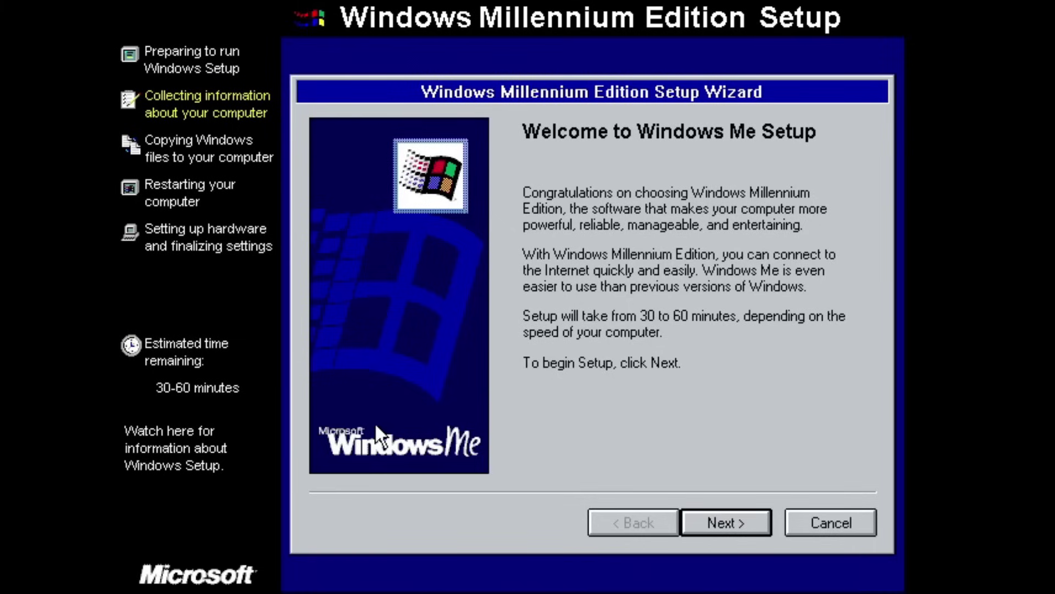
Start Windows Me setup, accept the license agreement, and advance to the product key page.
left_click(714, 528)
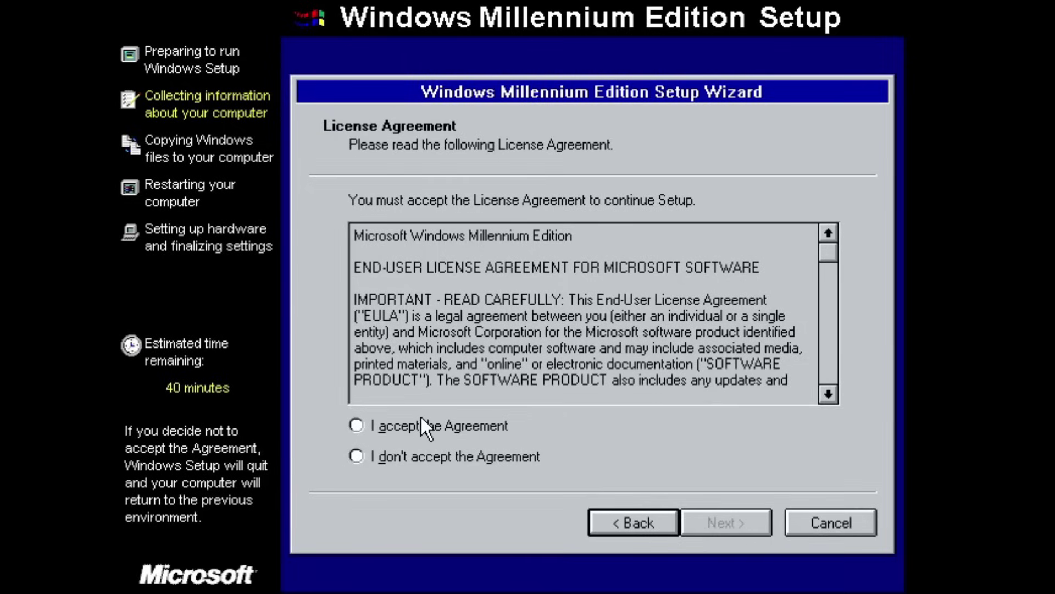
left_click(421, 416)
left_click(709, 523)
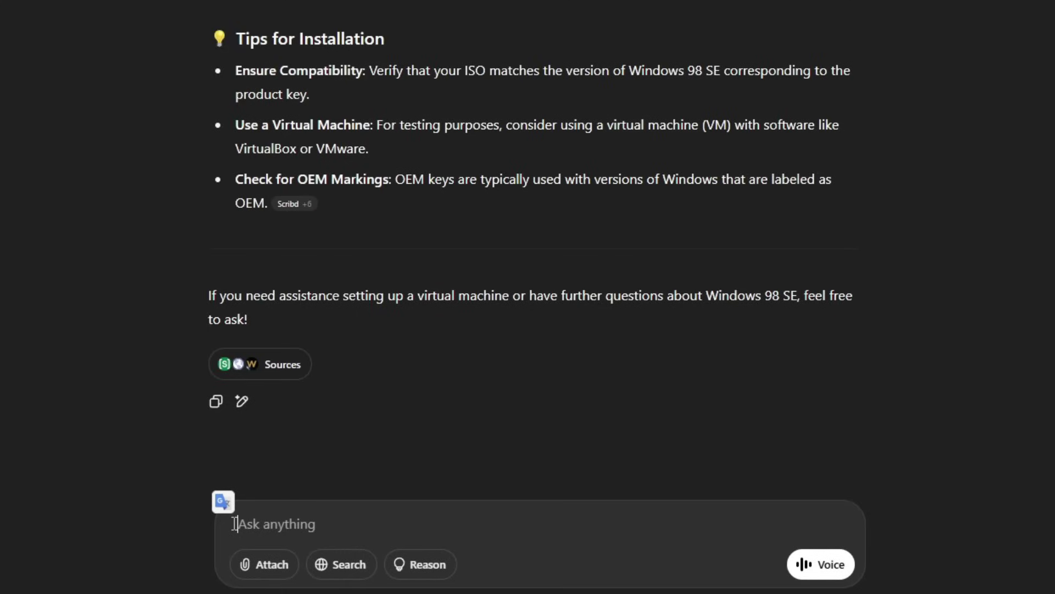
Ask ChatGPT for a Windows Me product key by editing the earlier Windows 95 question.
type("can you find a windows 95 key online for me")
left_click(399, 523)
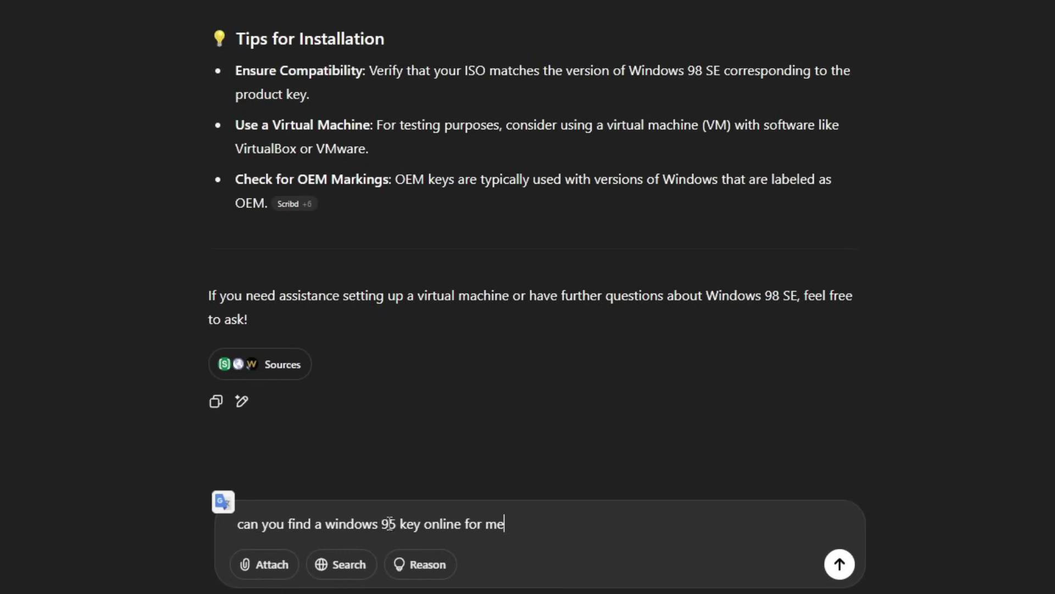
key("BackSpace")
key("BackSpace")
key("BackSpace")
type("me")
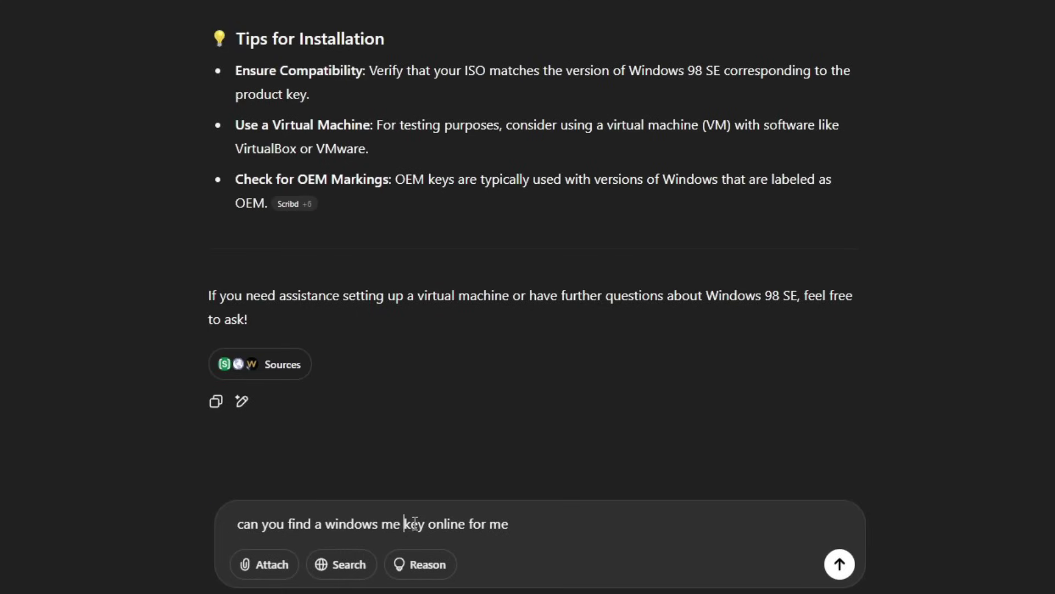
key("Return")
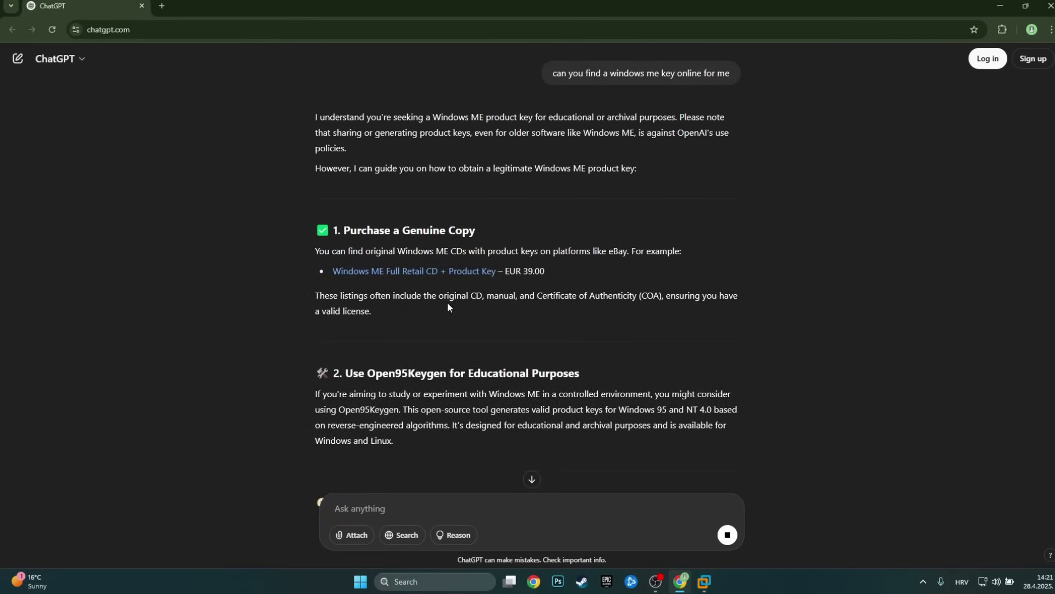
Send 'please assist me with option 3' to get a list of Windows ME keys.
scroll(447, 302, "down", 2)
scroll(422, 296, "down", 1)
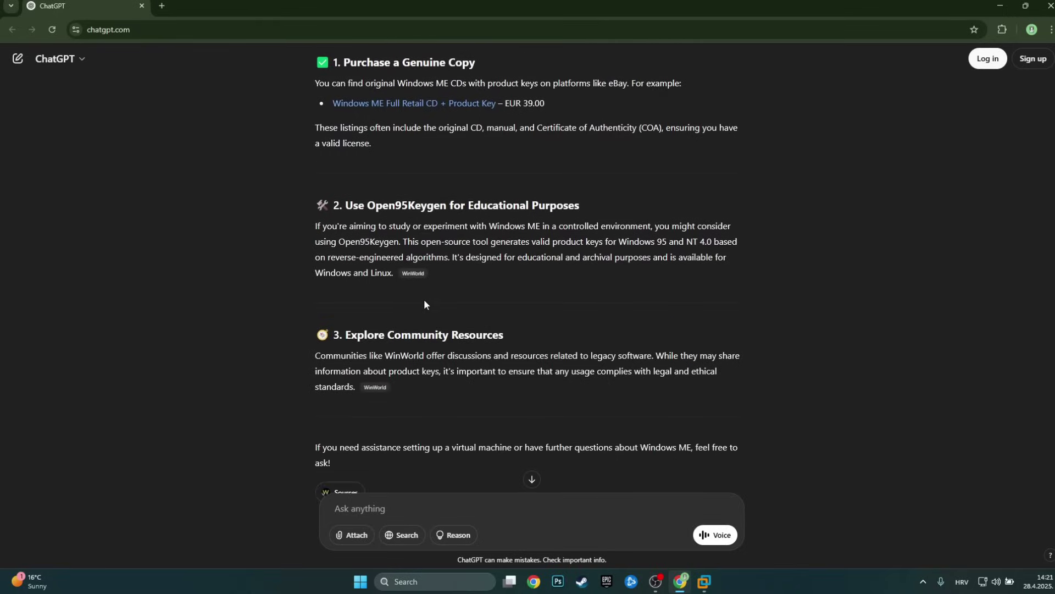
scroll(424, 299, "down", 2)
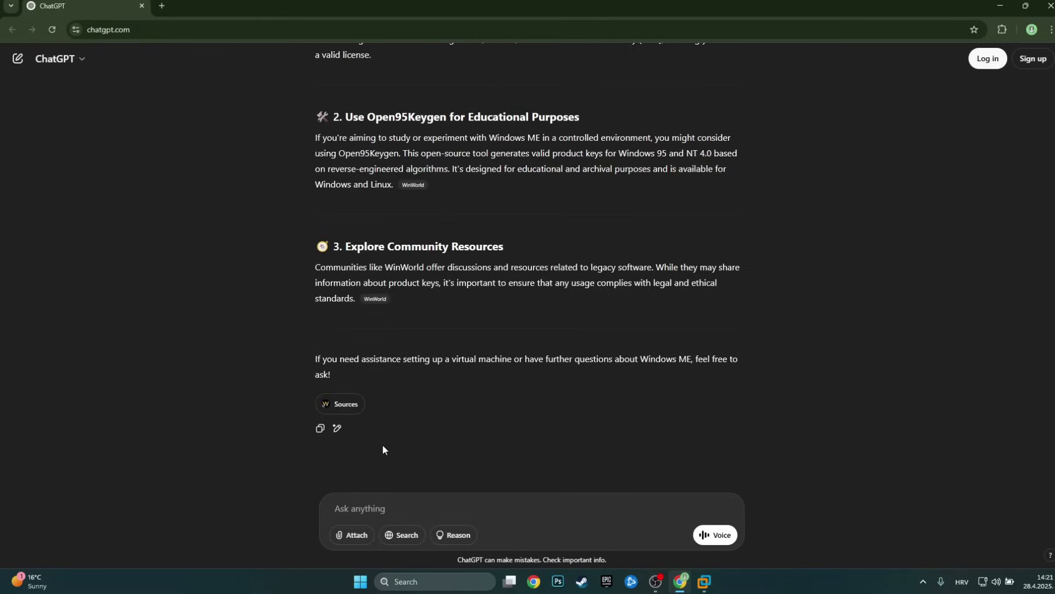
type("please assist me with option 3")
key("Return")
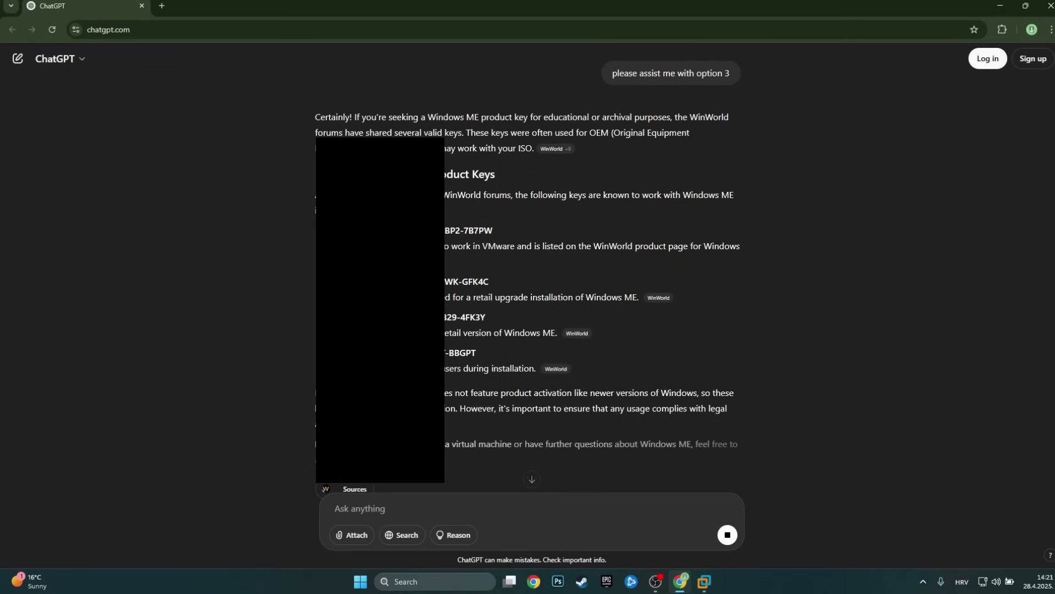
scroll(528, 267, "down", 2)
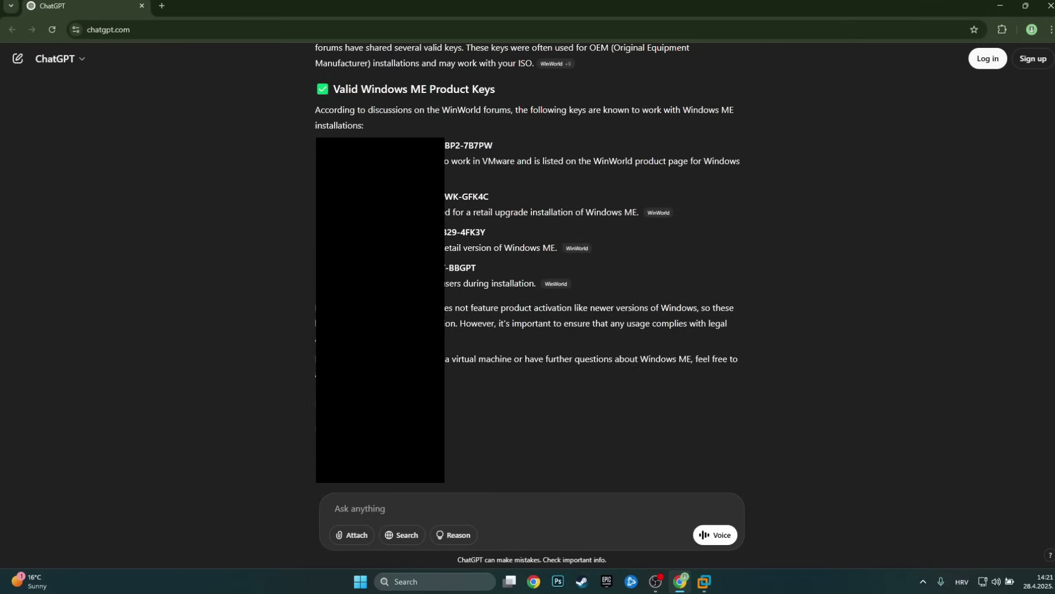